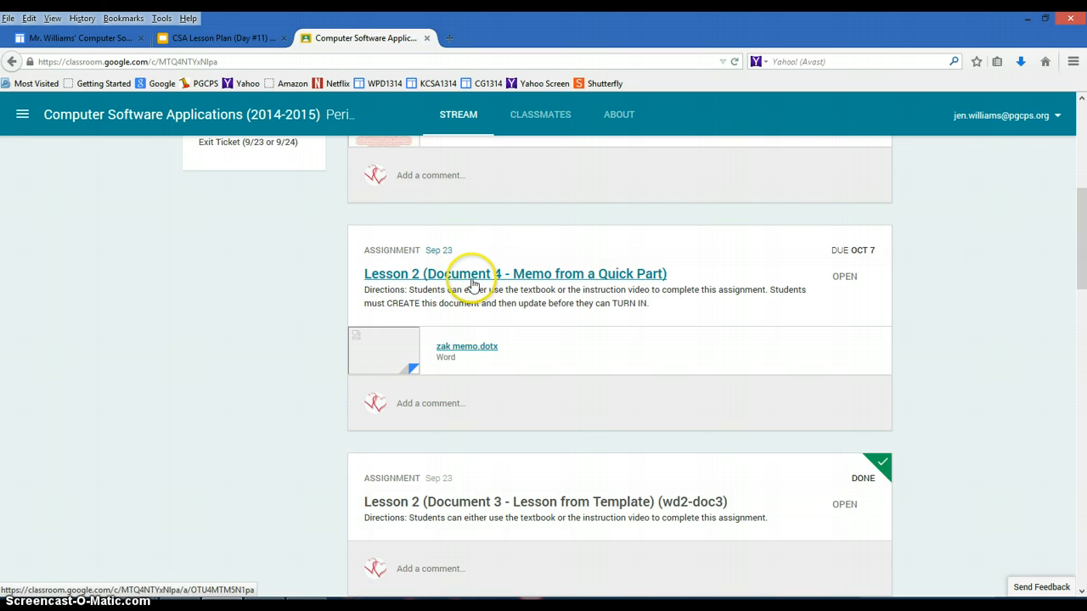
# Download zak memo.dotx from the Lesson 2 Document 4 assignment and open it in a maximized Microsoft Word window.
pyautogui.click(454, 348)
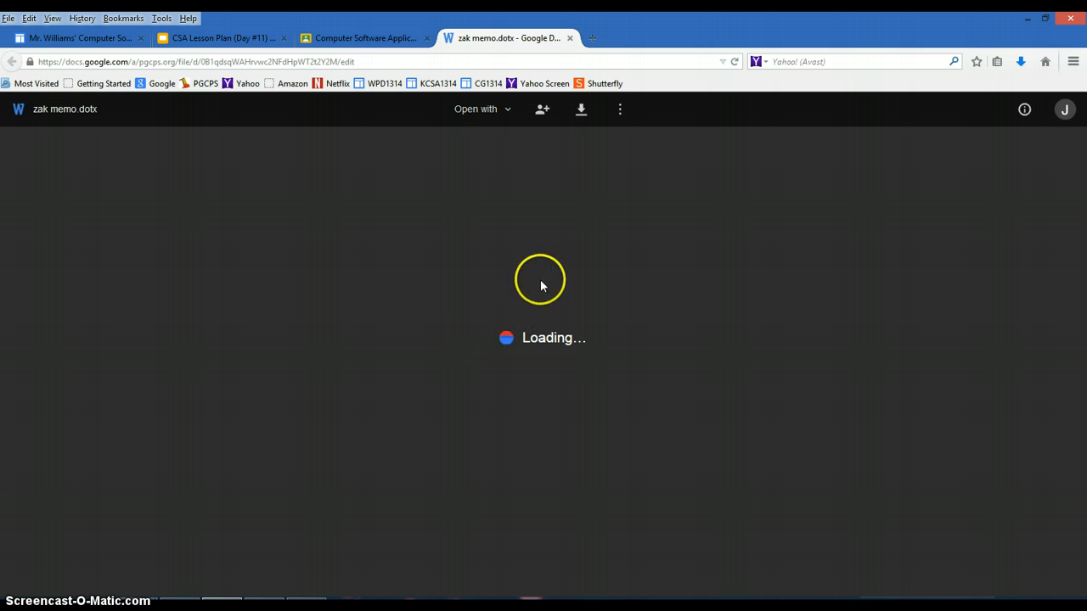
pyautogui.click(581, 110)
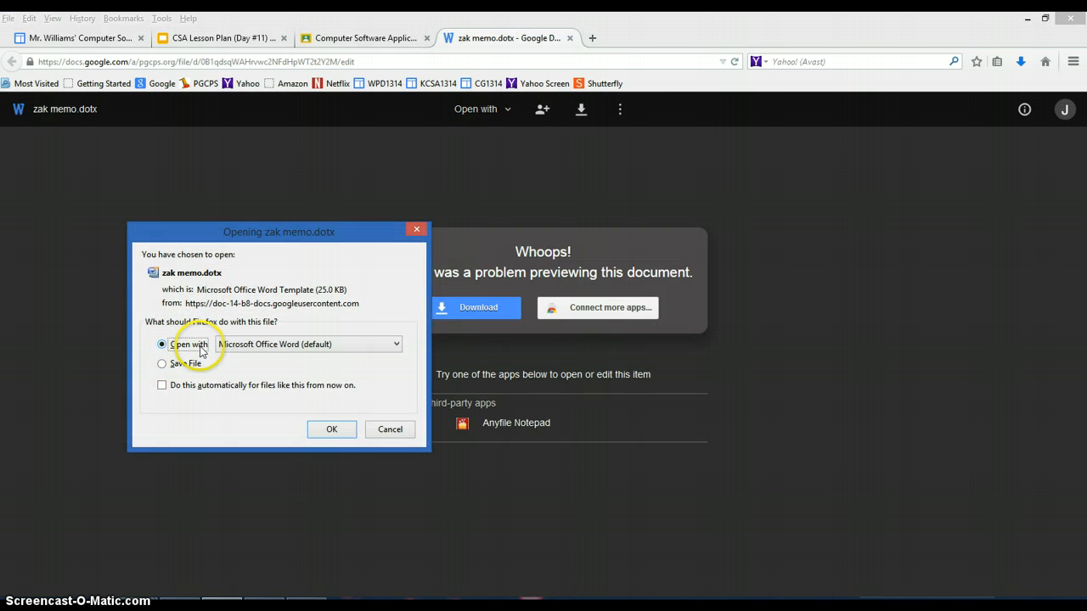
pyautogui.click(333, 431)
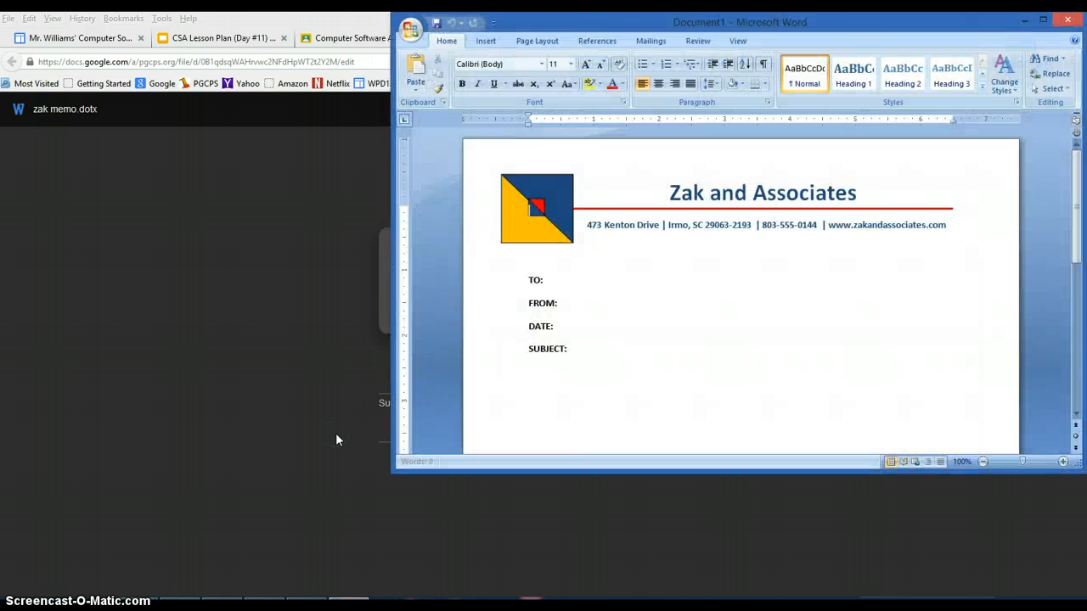
pyautogui.click(1044, 20)
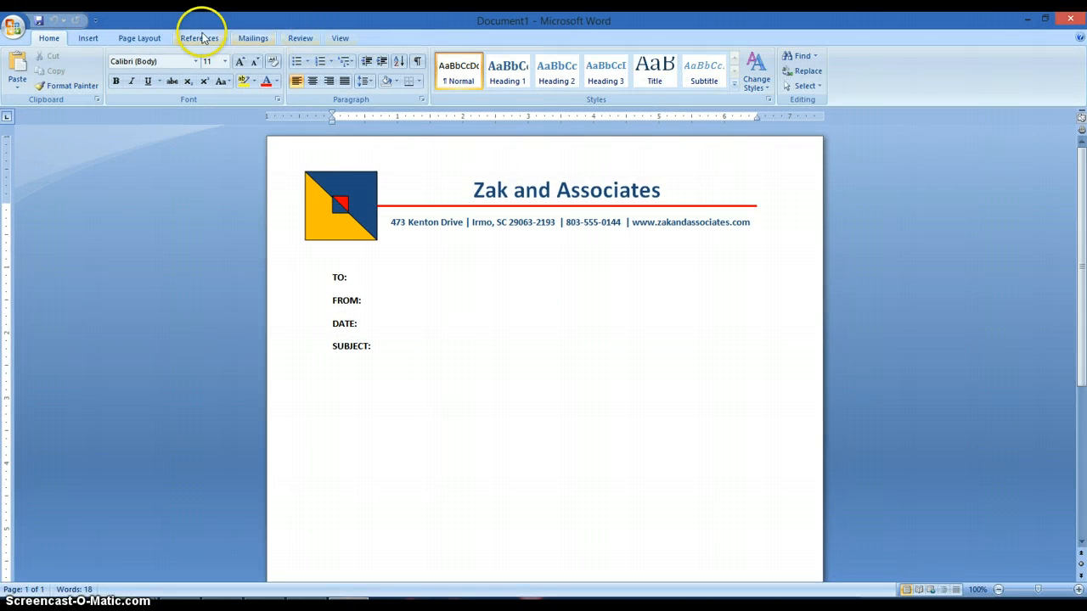
# Save the template as Word document zak memo.docx in OneDrive Documents, replacing the existing file, and close it along with its browser preview.
pyautogui.click(12, 30)
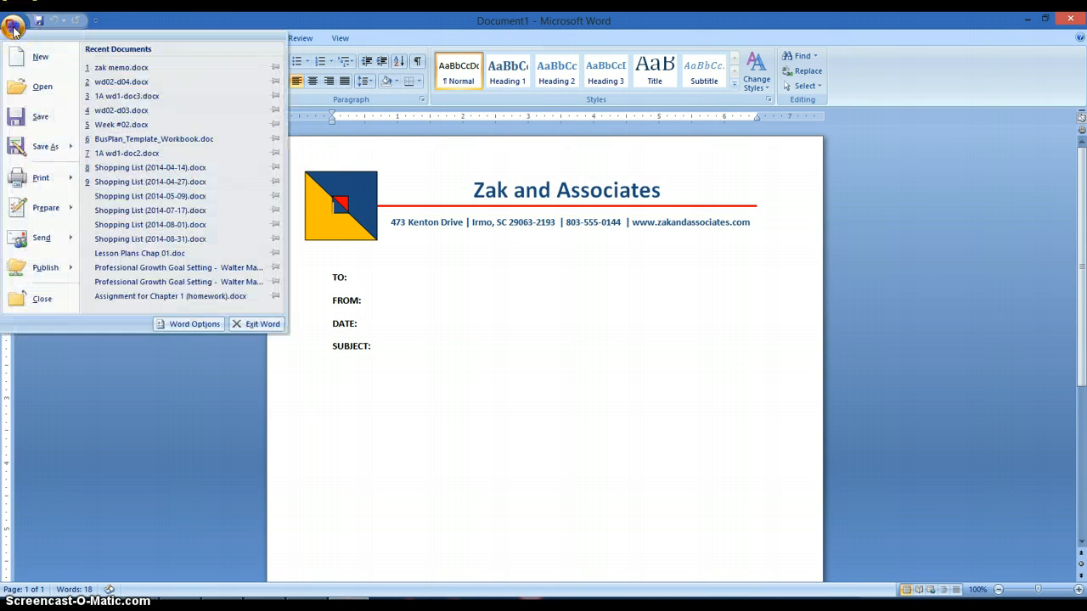
pyautogui.moveTo(45, 147)
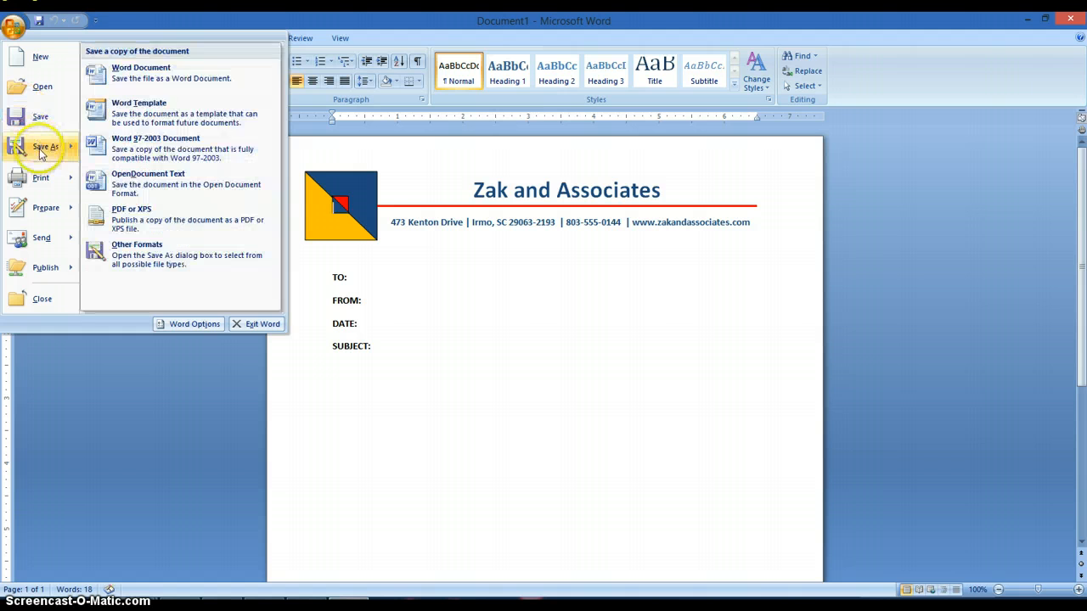
pyautogui.click(149, 78)
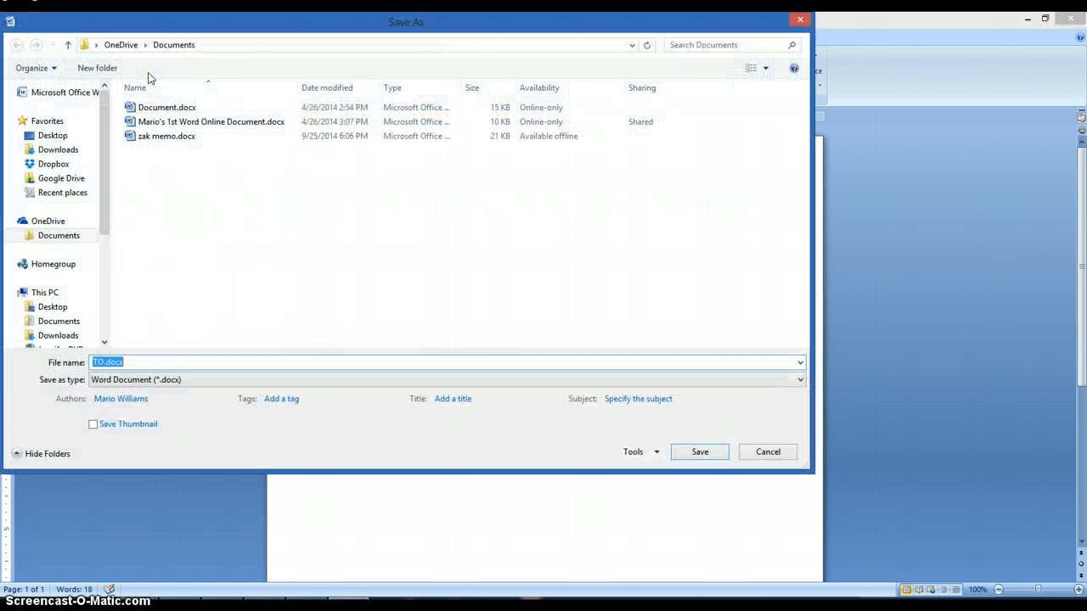
pyautogui.click(144, 137)
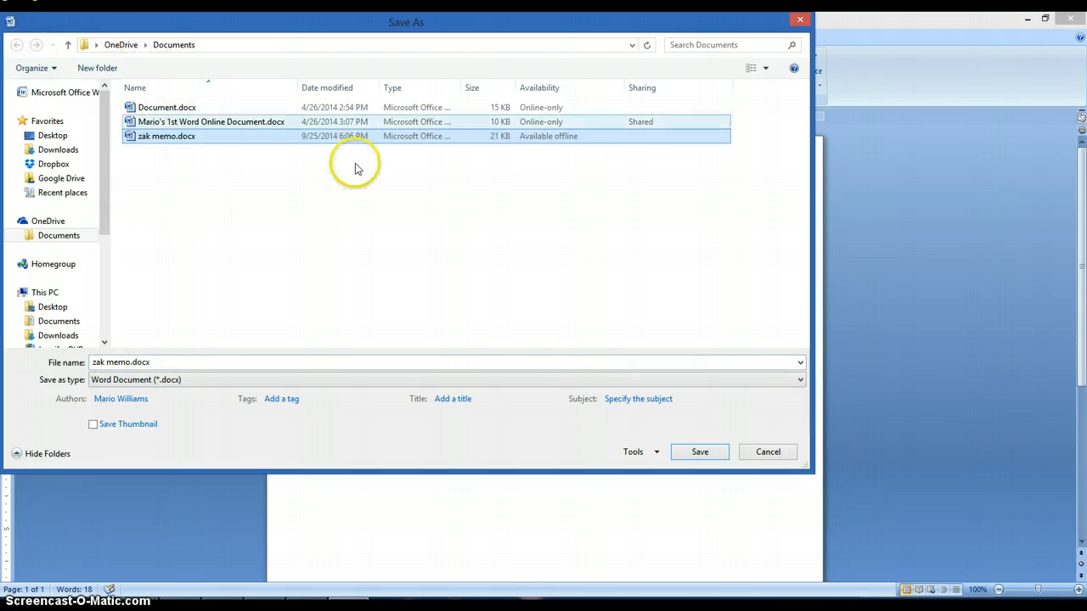
pyautogui.click(701, 453)
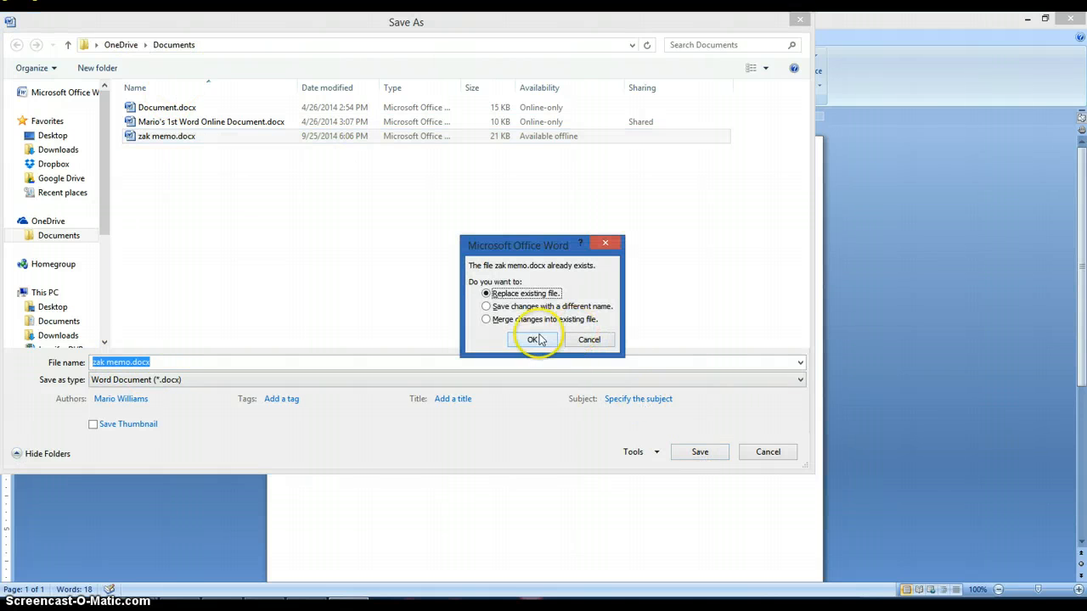
pyautogui.click(538, 336)
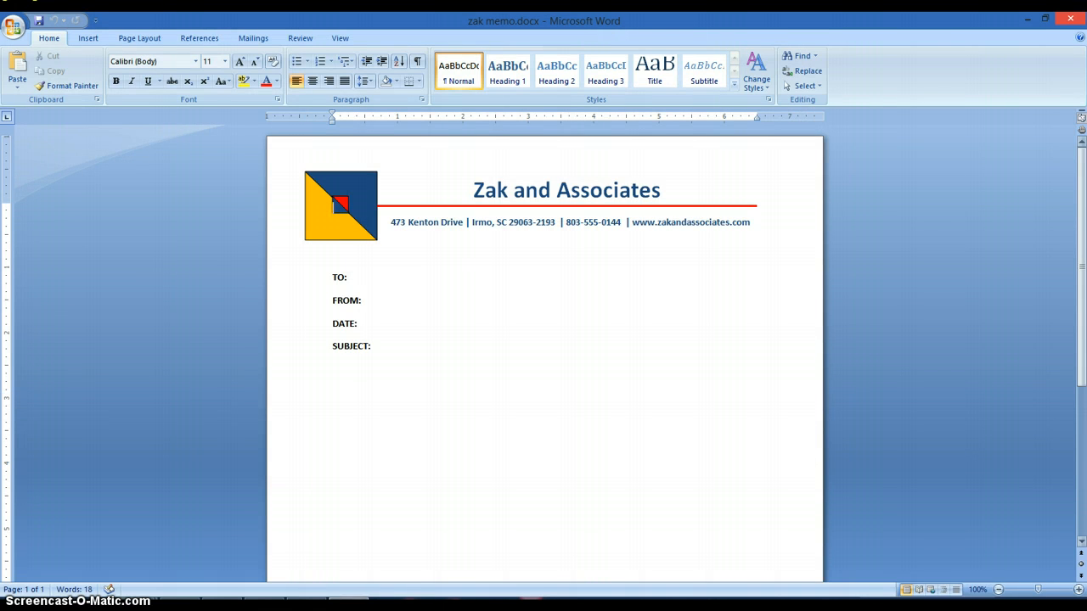
pyautogui.click(1071, 23)
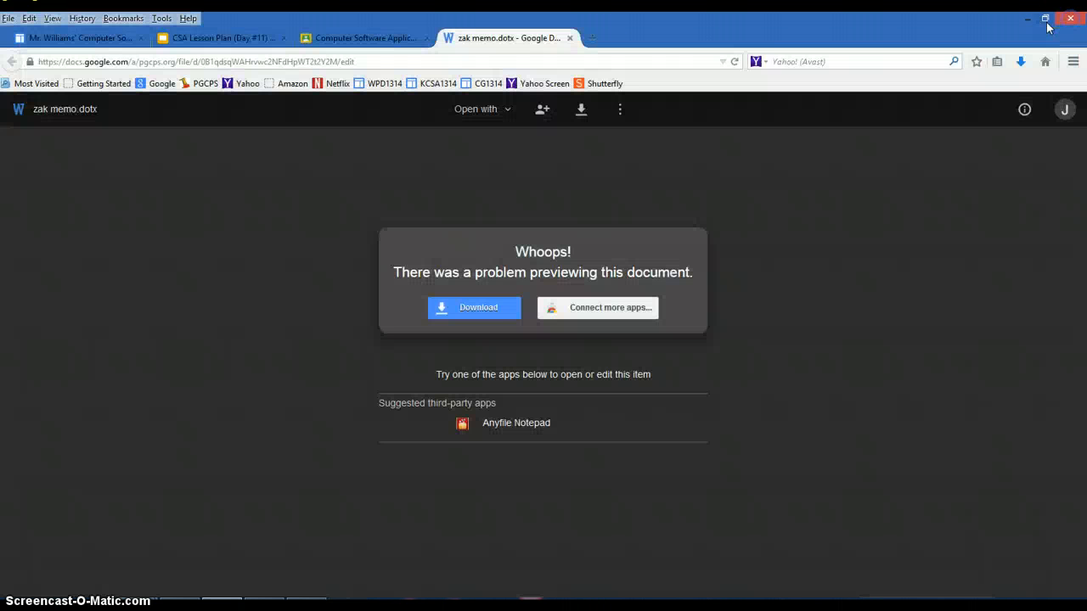
pyautogui.click(569, 38)
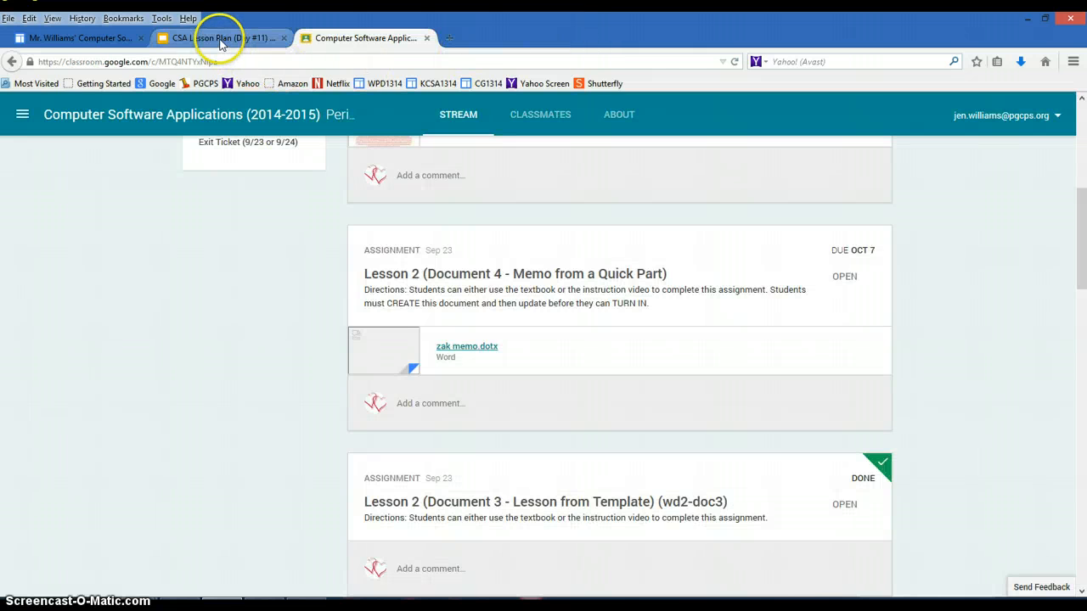
# Download Lesson 2 (Pages 5-8).pdf from the class site's Course Textbook page, open it in Adobe Reader and view the Document 4 instructions.
pyautogui.click(81, 37)
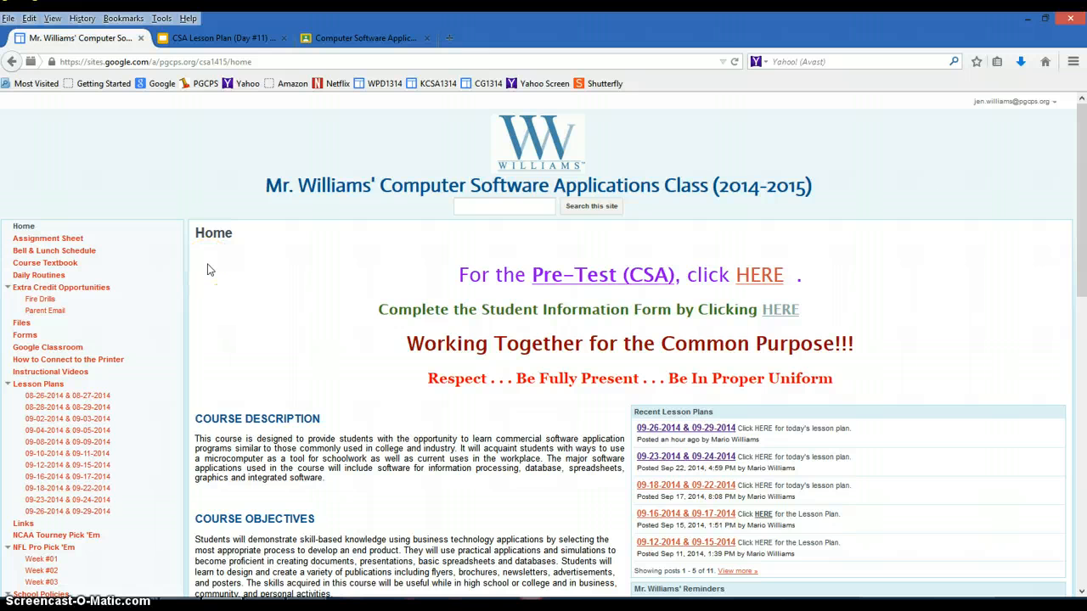
pyautogui.scroll(-2, 204, 271)
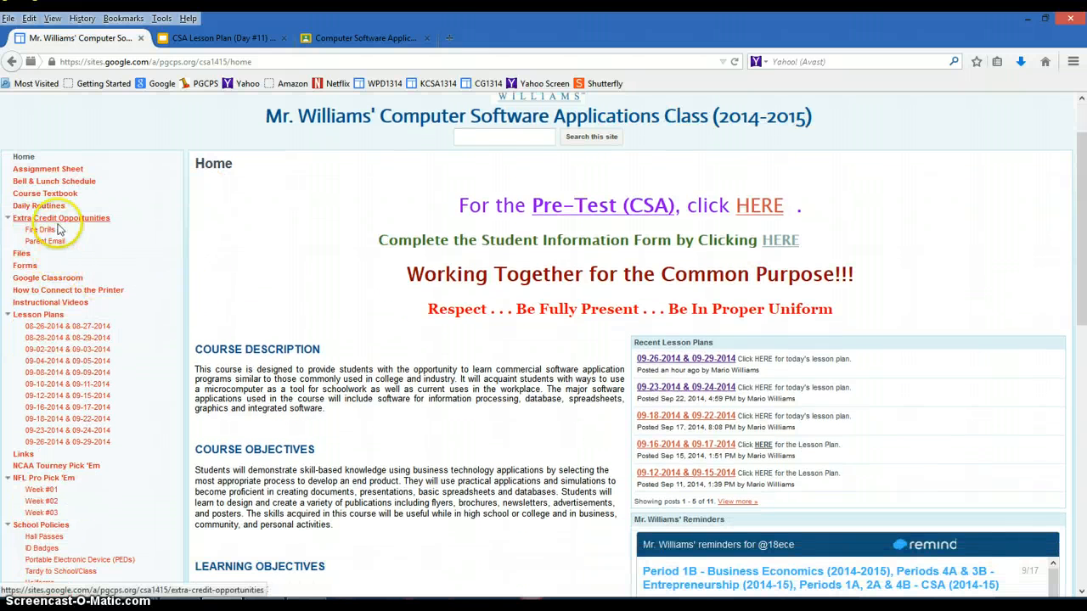
pyautogui.click(38, 197)
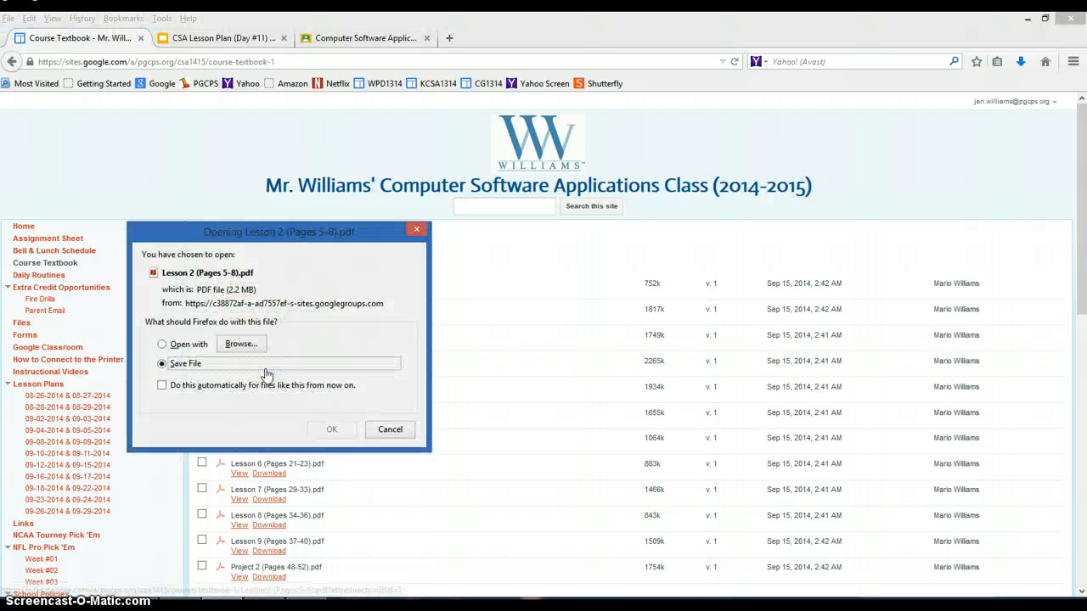
pyautogui.click(184, 344)
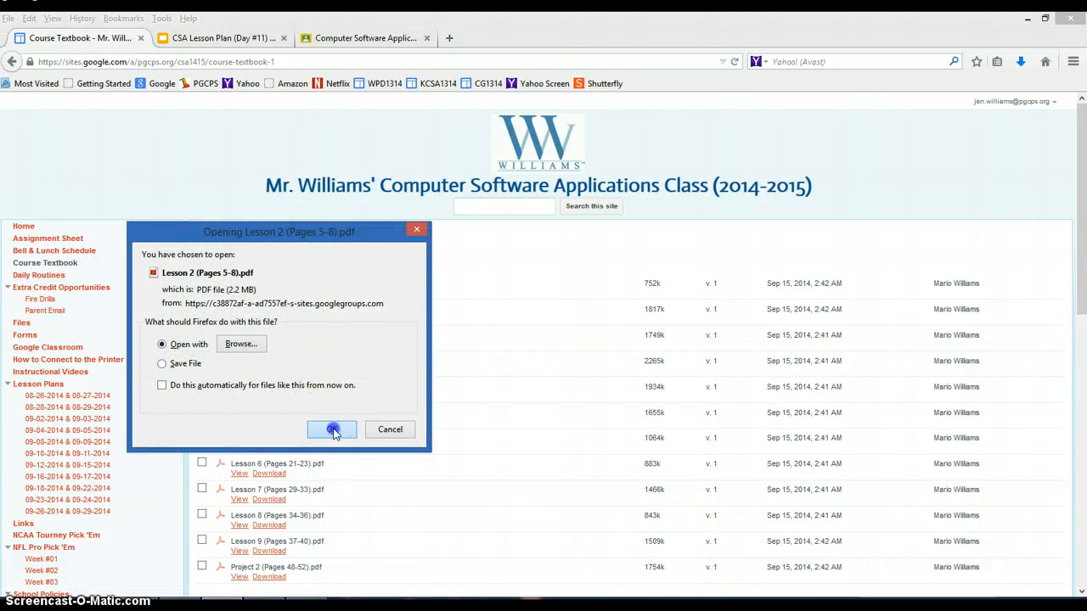
pyautogui.click(332, 428)
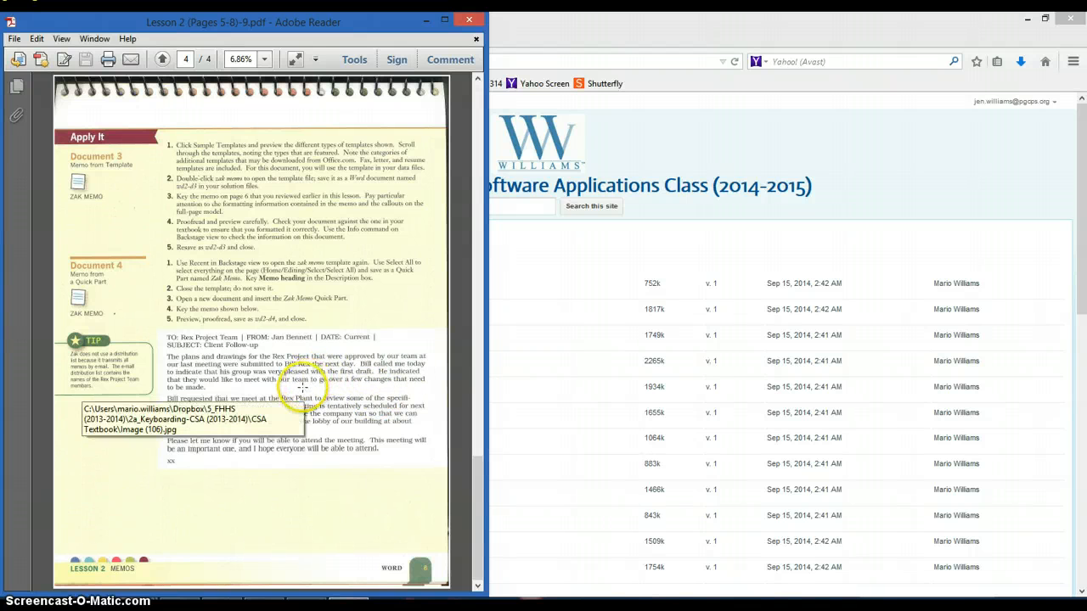
pyautogui.scroll(2, 303, 386)
pyautogui.scroll(-2, 293, 393)
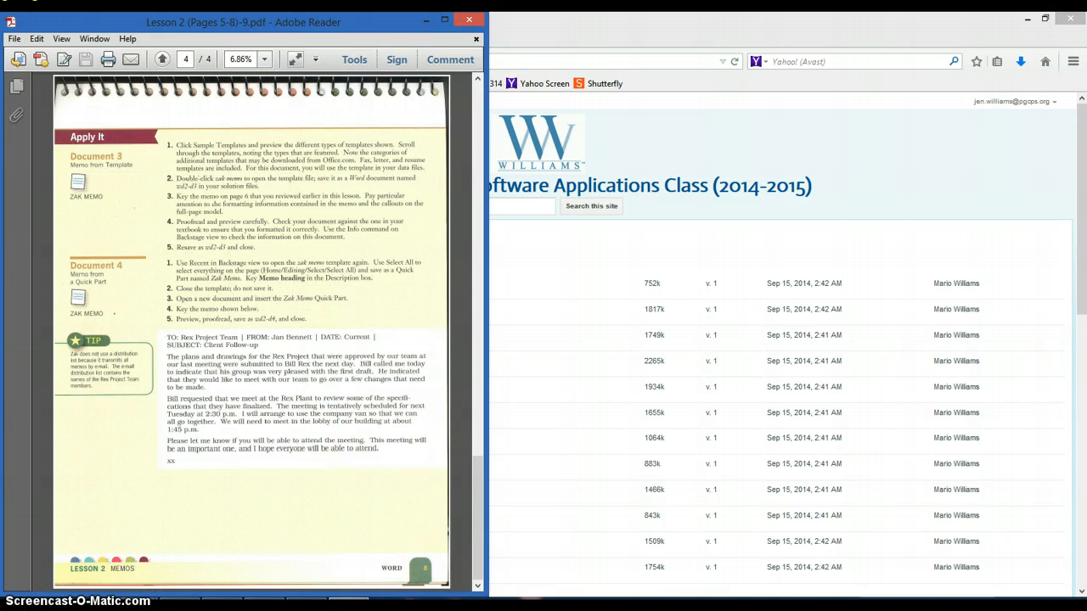
# Start Microsoft Word with a blank document and arrange it side by side with the lesson PDF.
pyautogui.click(13, 605)
pyautogui.click(77, 206)
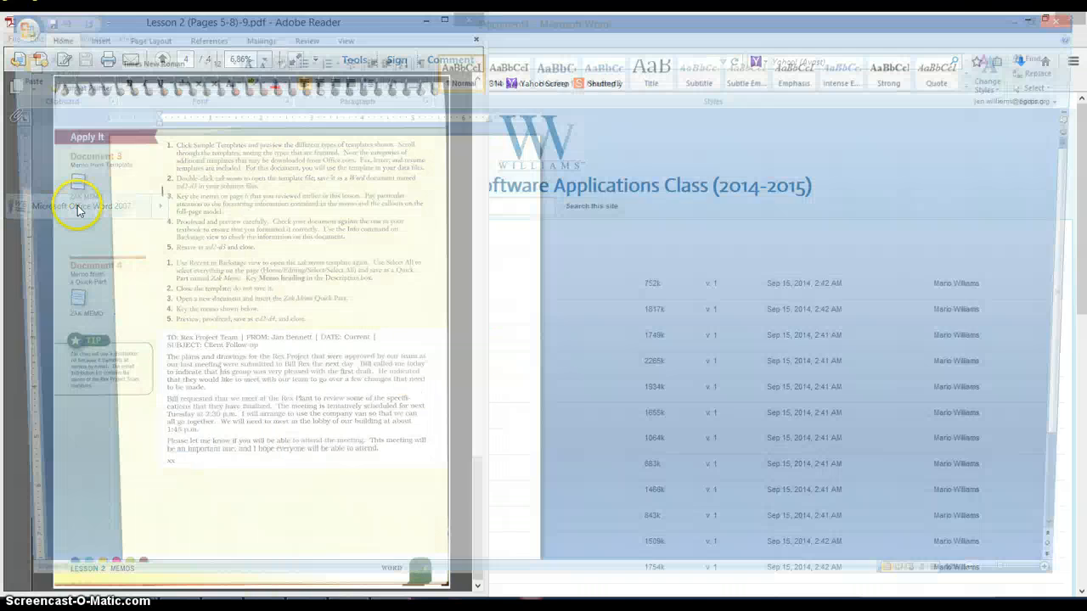
pyautogui.moveTo(474, 24); pyautogui.dragTo(1086, 41)
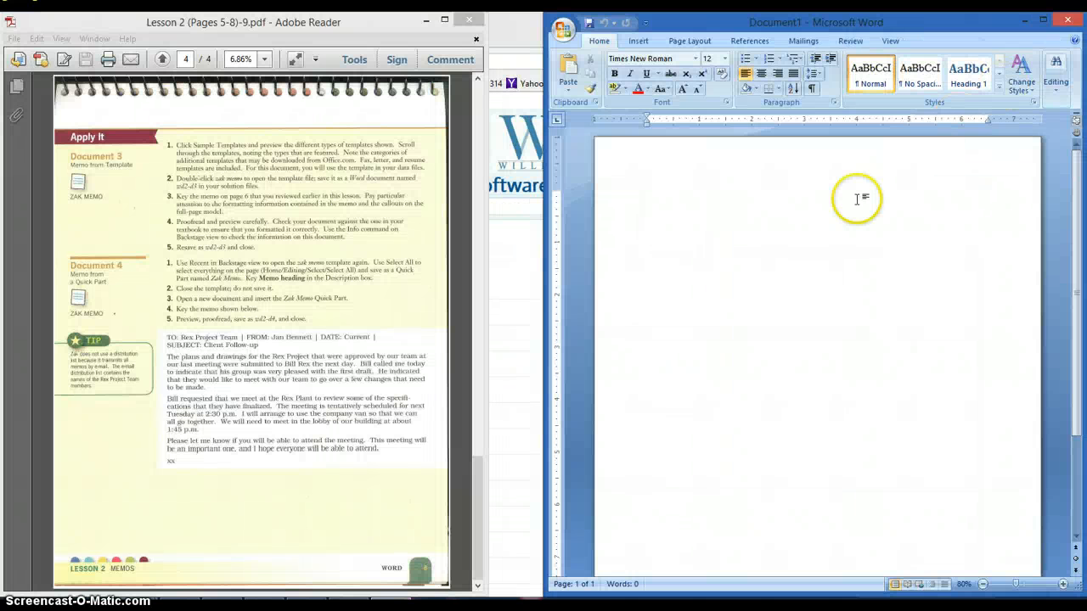
pyautogui.moveTo(329, 23); pyautogui.dragTo(3, 24)
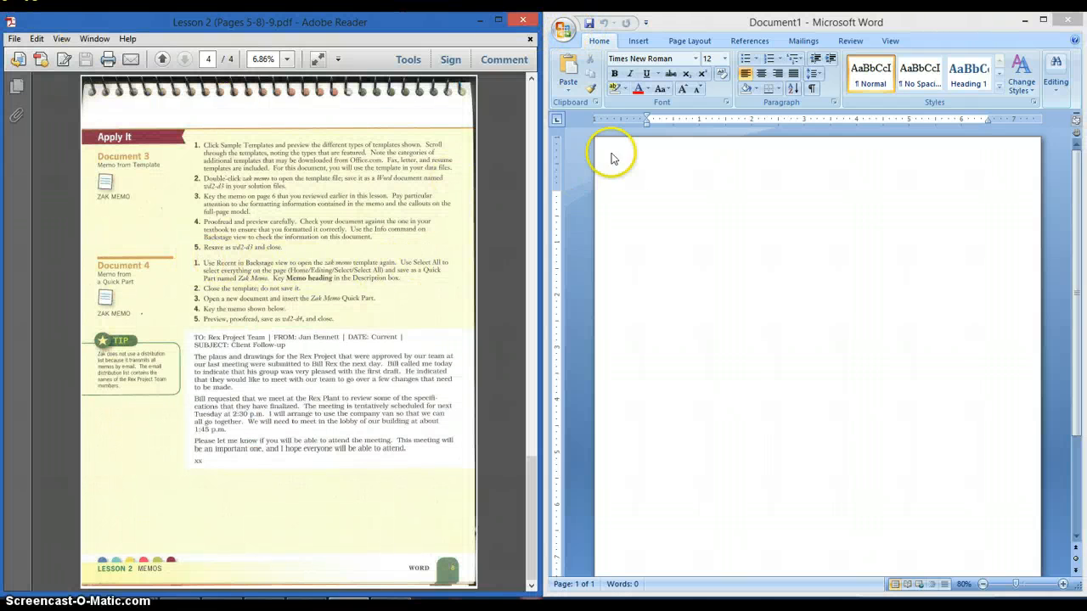
# Open zak memo.docx from the recent documents and place its window beside the lesson PDF.
pyautogui.click(563, 30)
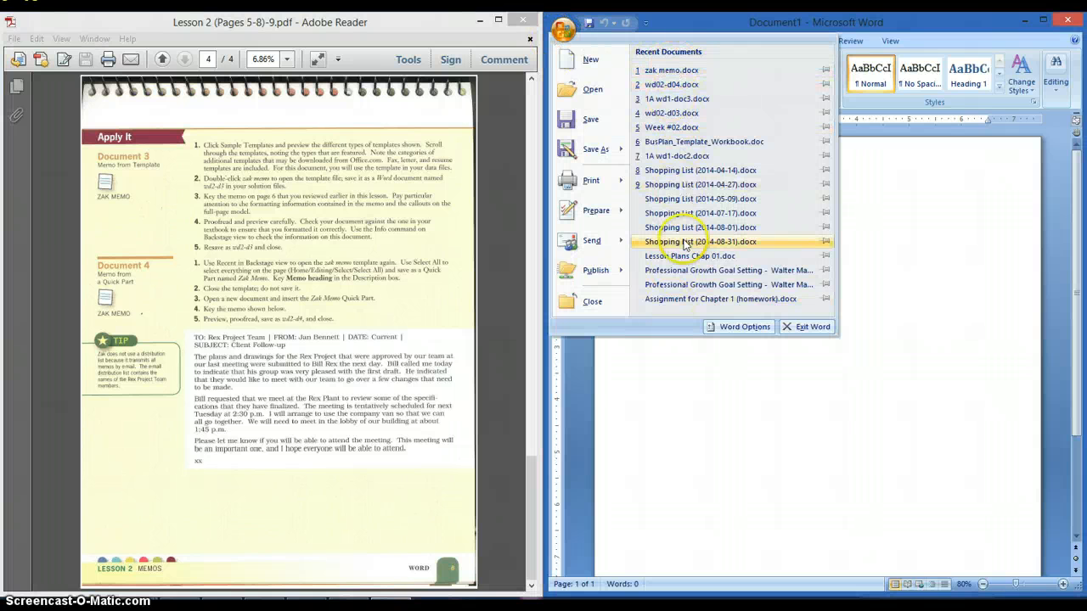
pyautogui.click(668, 72)
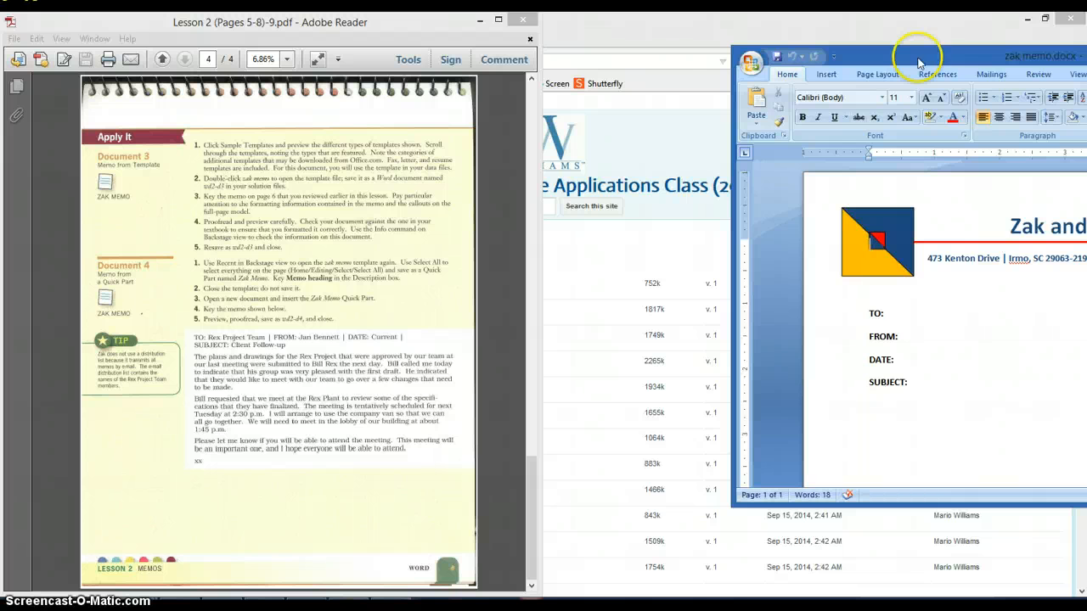
pyautogui.moveTo(918, 61); pyautogui.dragTo(1038, 20)
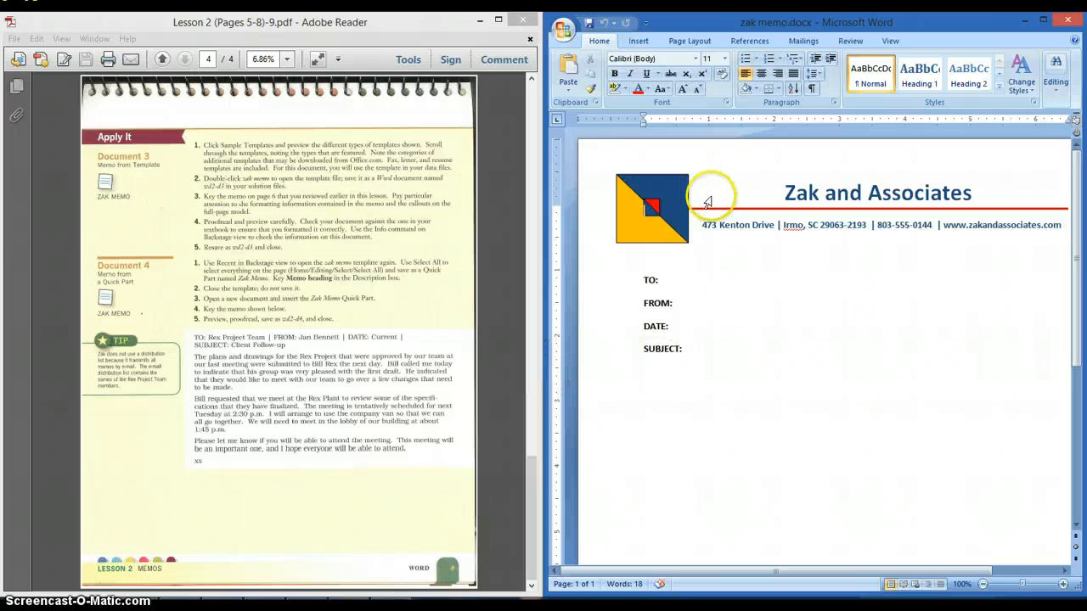
# Maximize the zak memo document and select all of its content.
pyautogui.click(1046, 21)
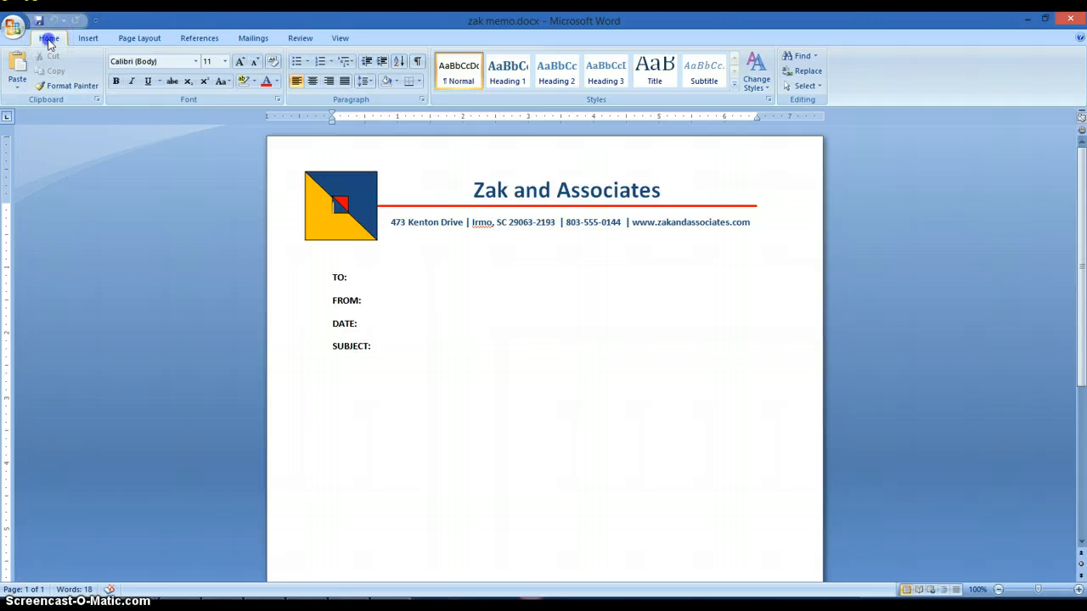
pyautogui.click(804, 87)
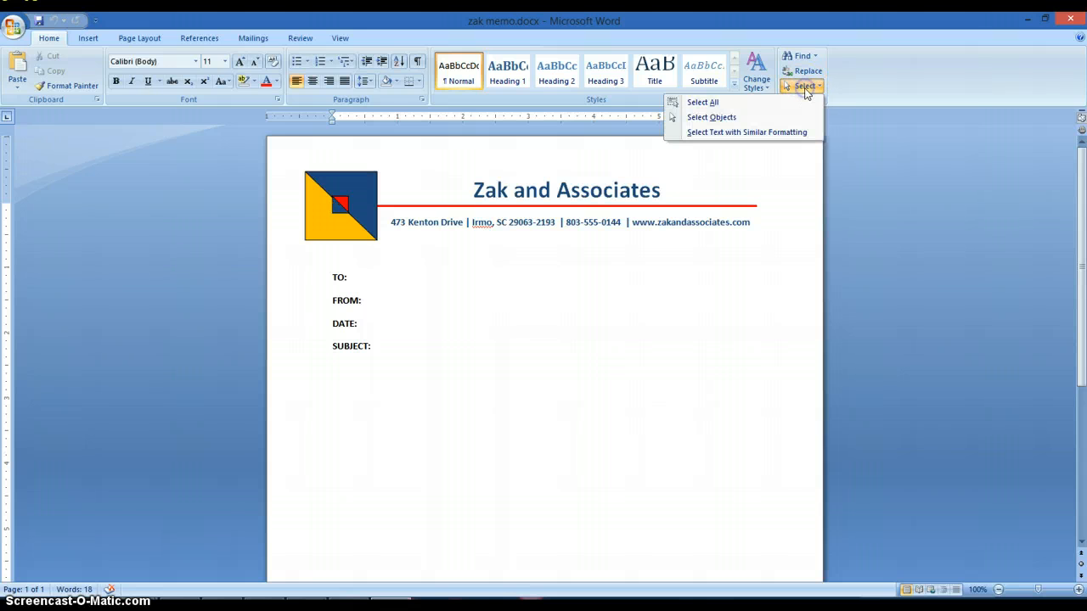
pyautogui.click(710, 103)
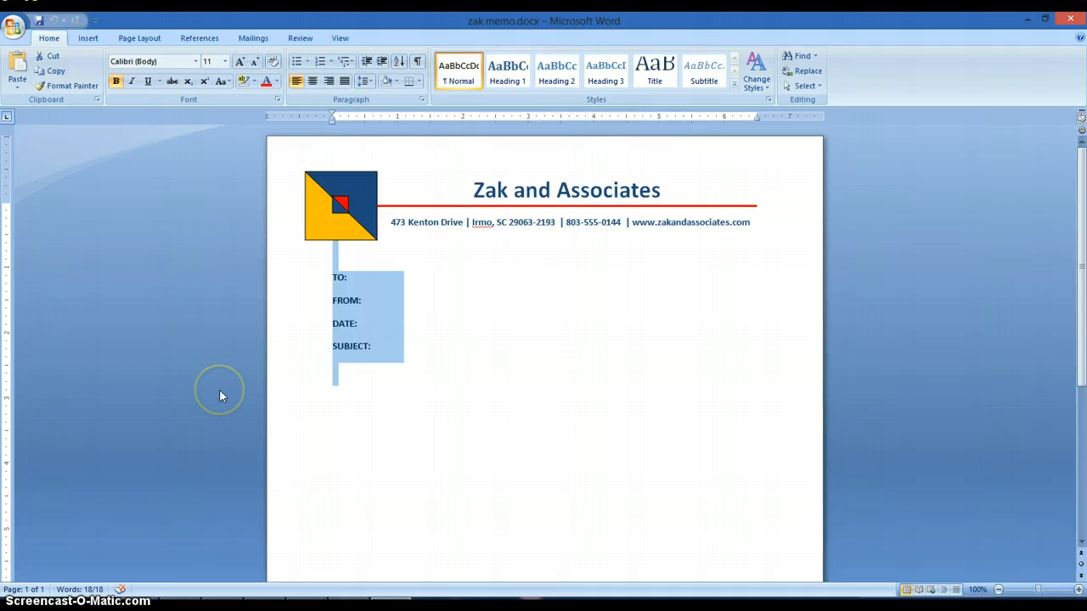
pyautogui.click(498, 505)
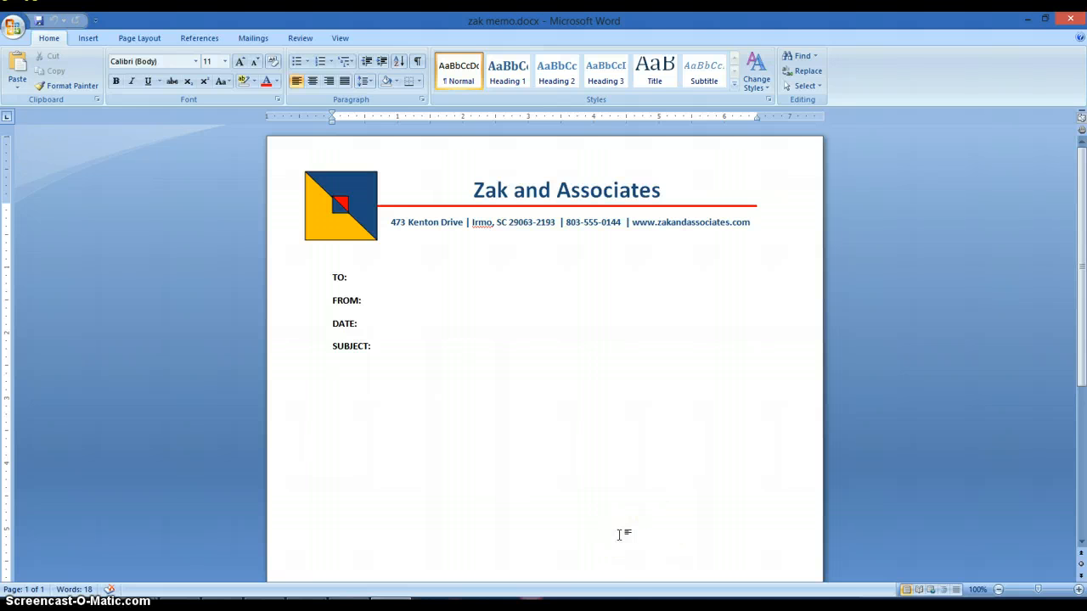
pyautogui.hotkey('ctrl', 'a')
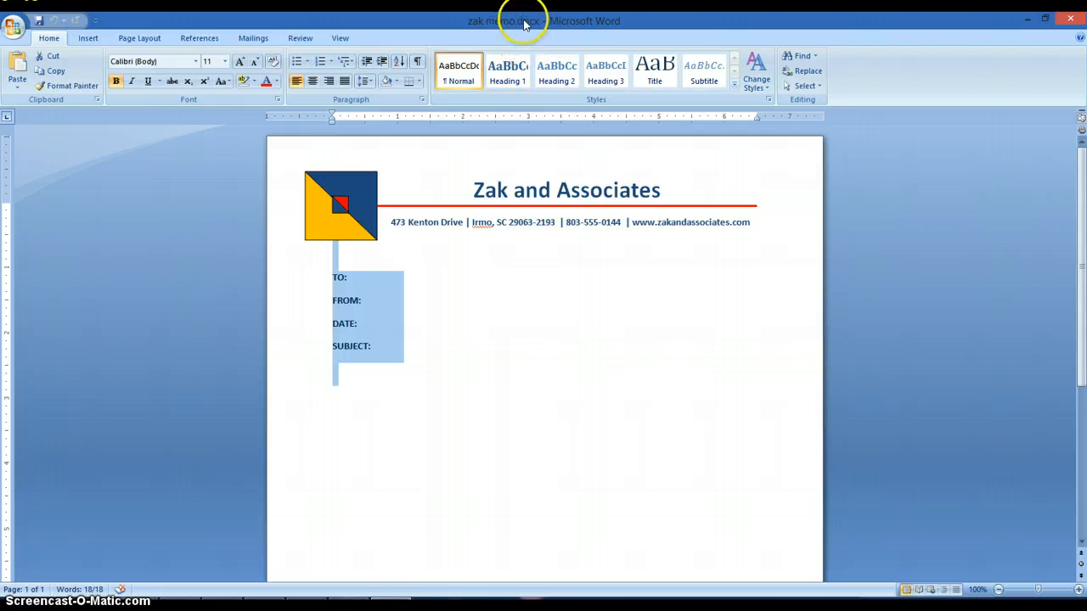
# Place the memo beside the lesson PDF and read the Create Quick Parts instructions on page 3.
pyautogui.moveTo(524, 23); pyautogui.dragTo(1085, 20)
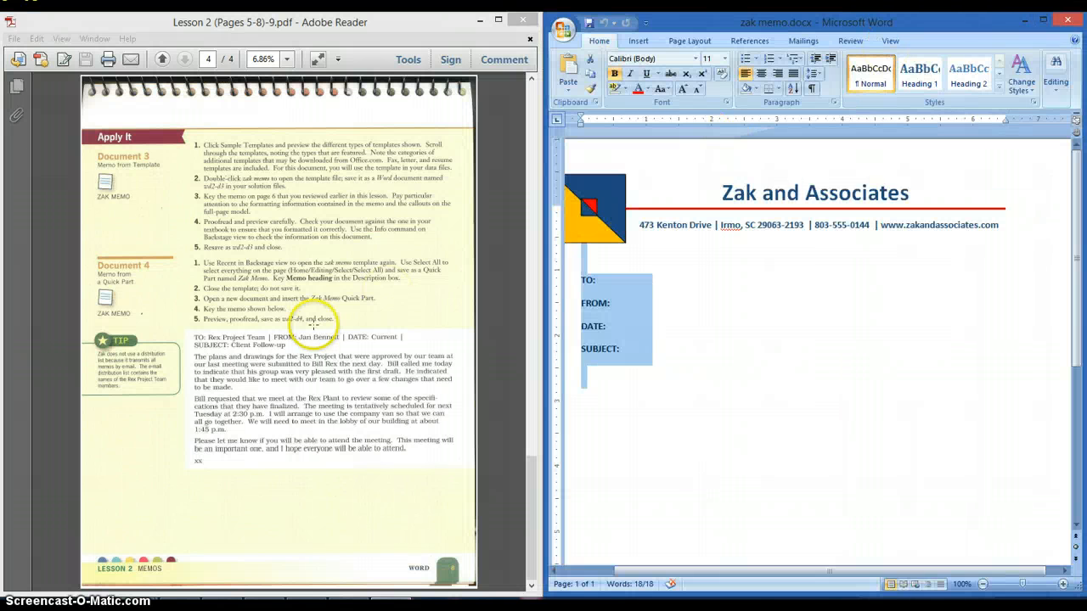
pyautogui.click(439, 346)
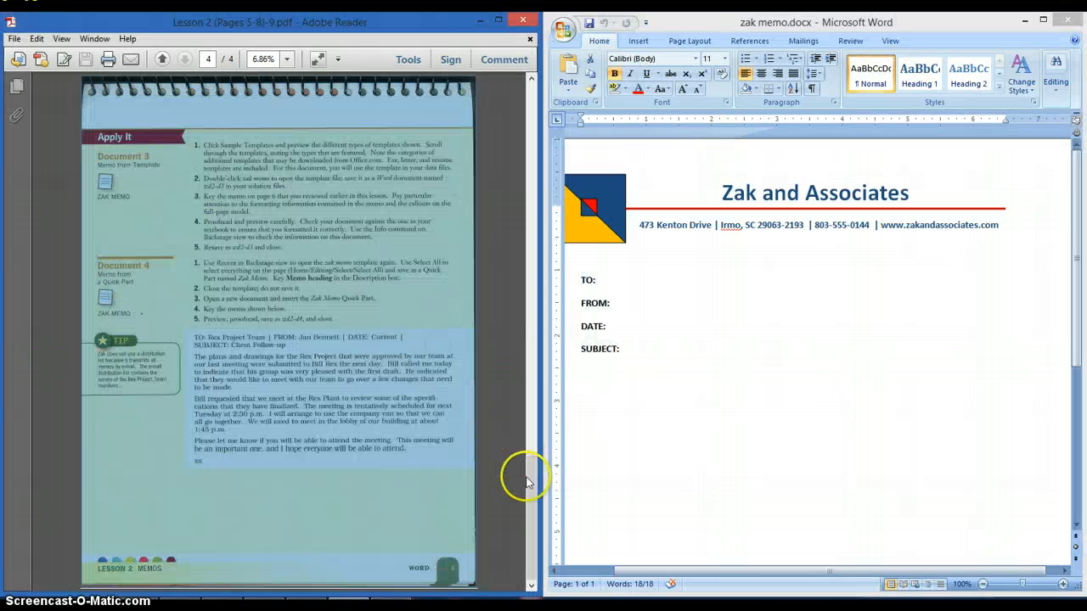
pyautogui.click(432, 468)
pyautogui.scroll(1, 433, 470)
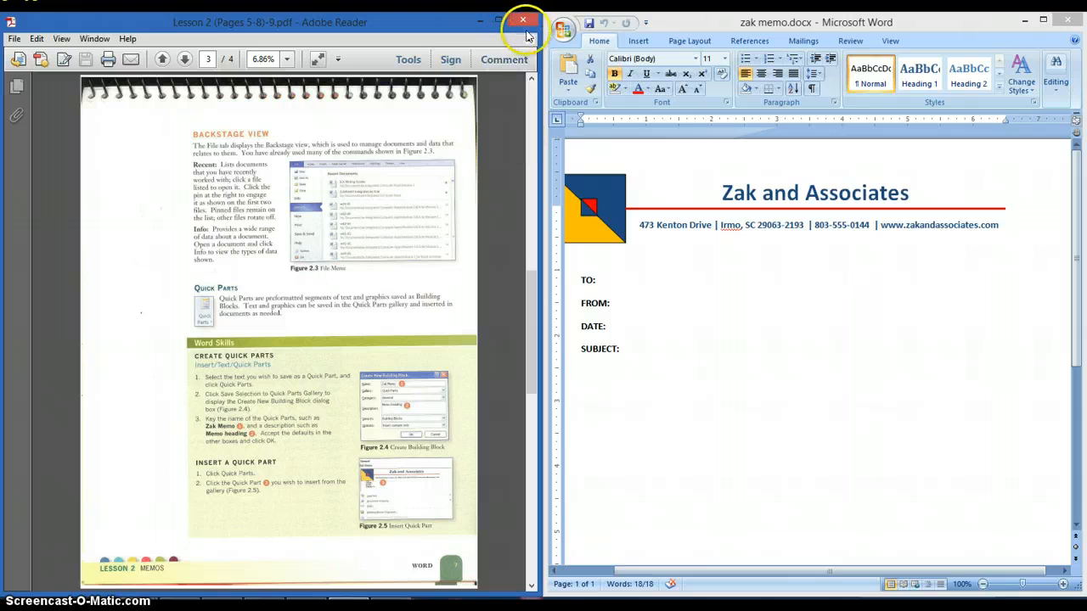
# Save the selected memo content to the Quick Part gallery as zak memo with the description Memo heading, redefining the existing entry.
pyautogui.click(1042, 19)
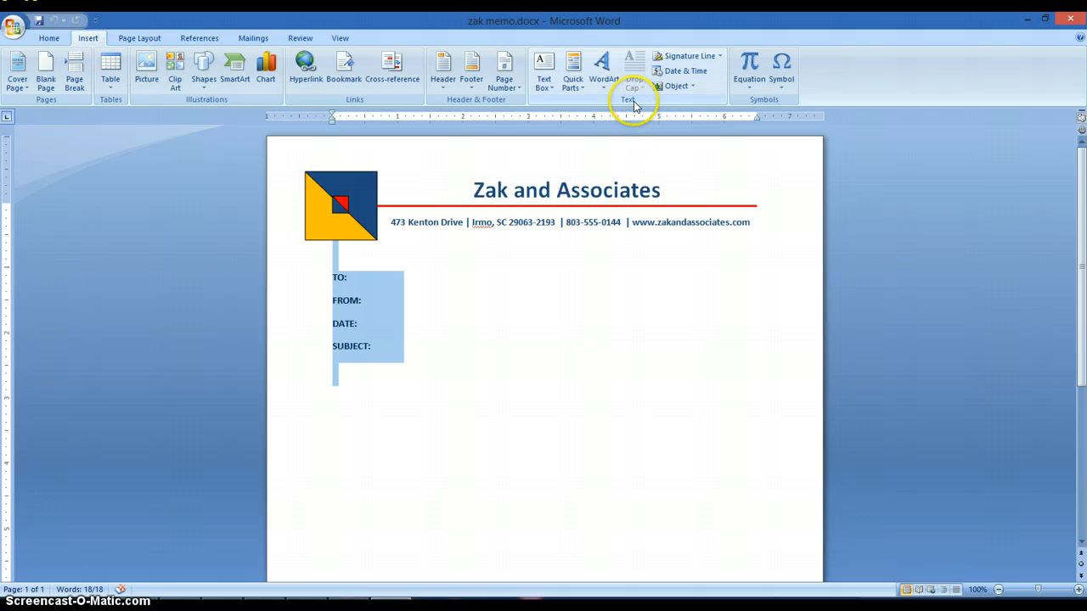
pyautogui.click(576, 88)
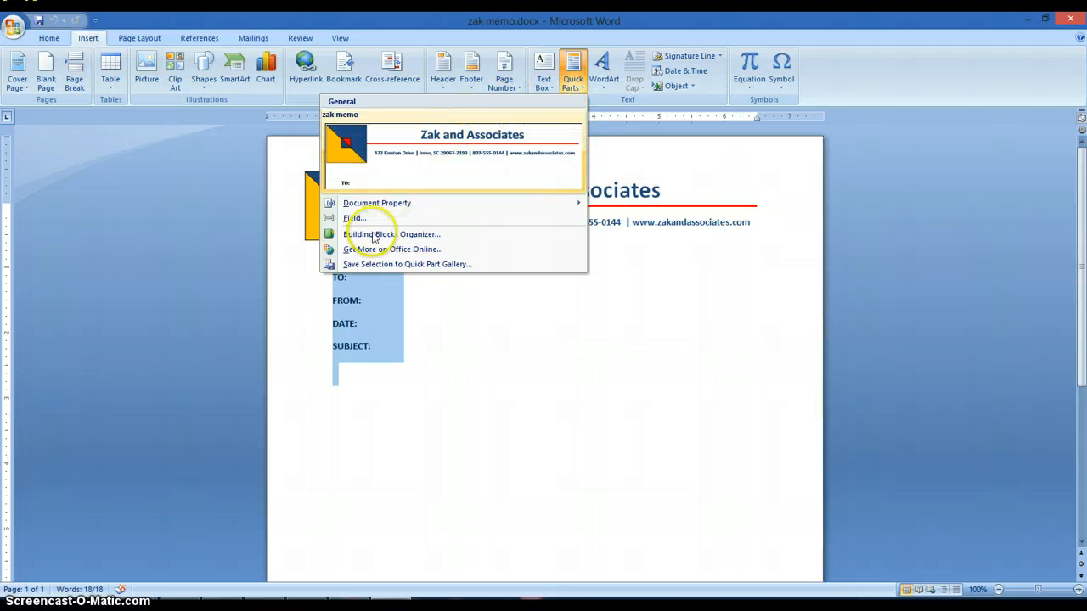
pyautogui.click(368, 265)
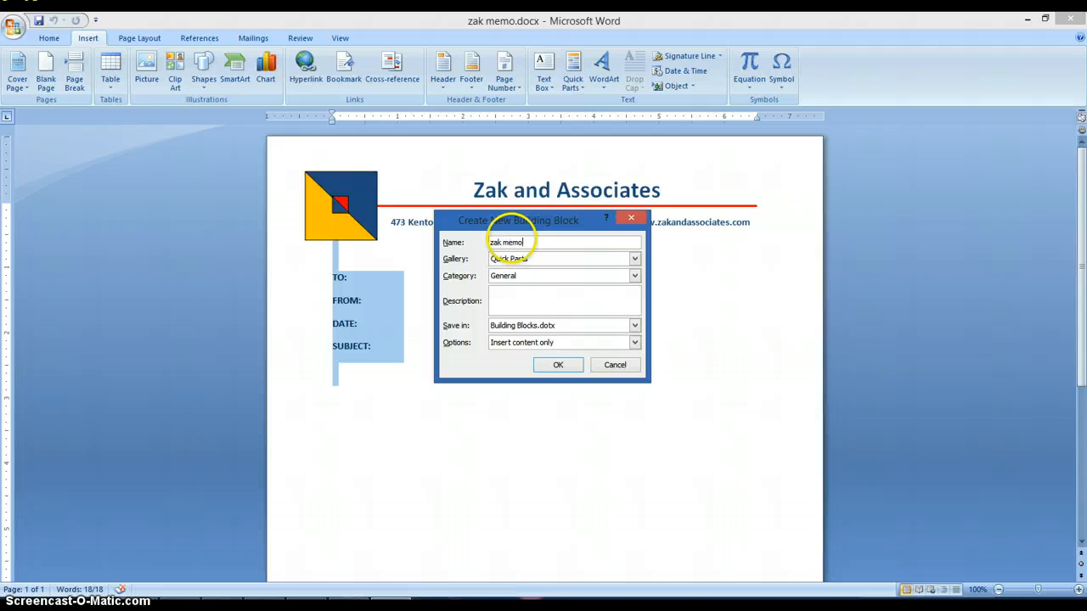
pyautogui.press('Tab')
pyautogui.press('Tab')
pyautogui.press('Tab')
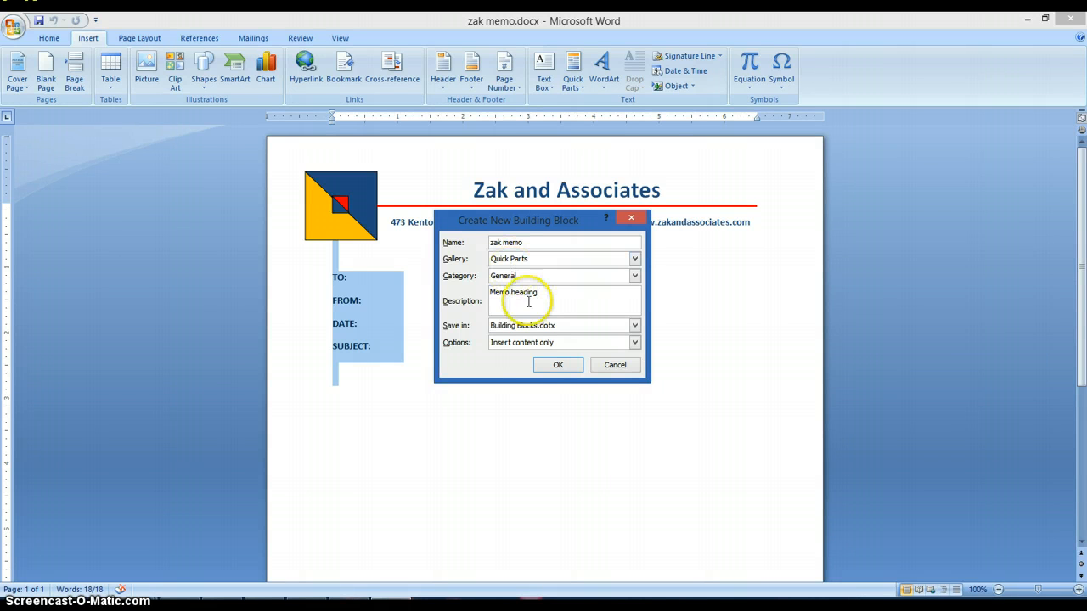
pyautogui.click(557, 367)
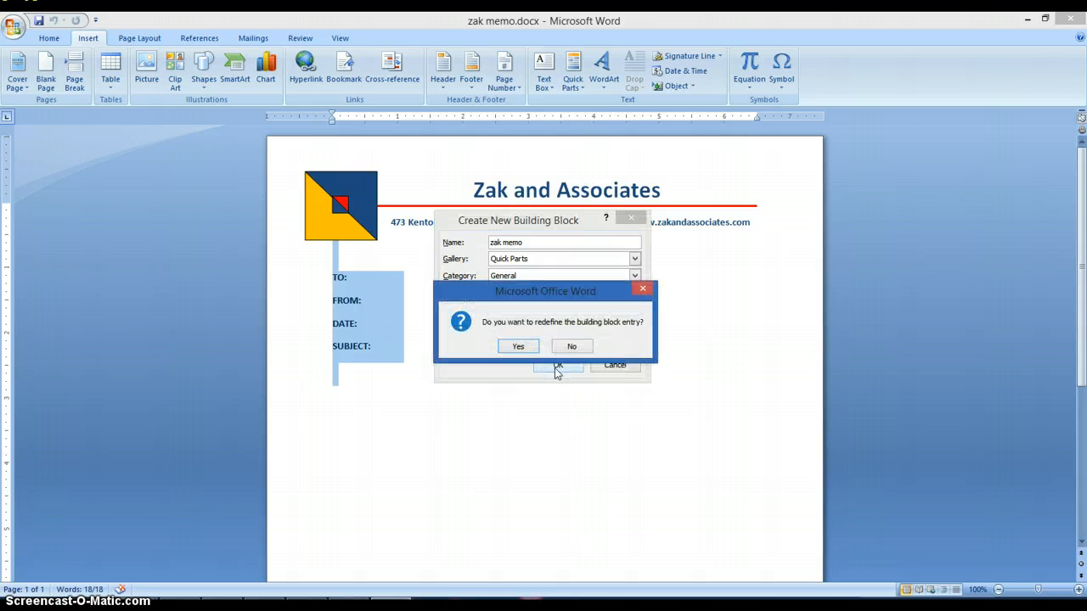
pyautogui.click(526, 348)
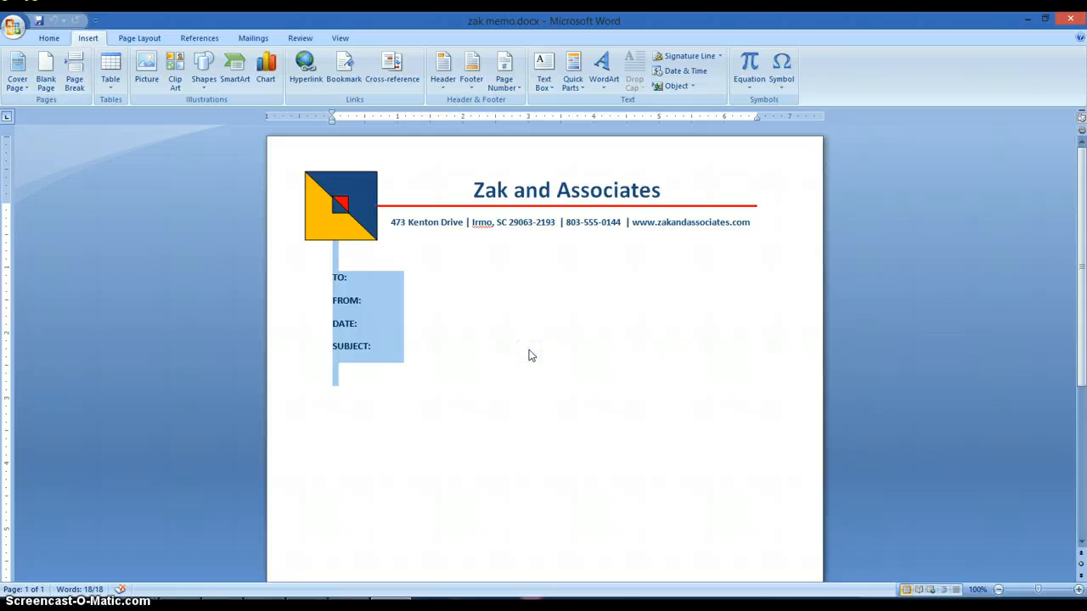
# Consult the Document 4 instructions on page 4 of the lesson PDF, close the memo template, and save the changes to Building Blocks.dotx.
pyautogui.moveTo(582, 23); pyautogui.dragTo(1086, 36)
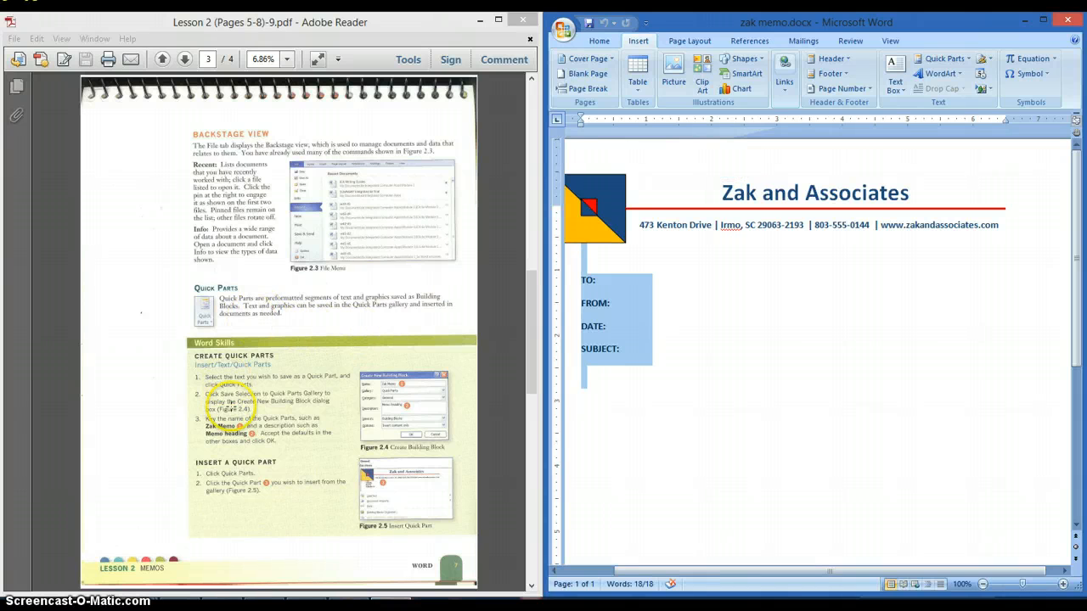
pyautogui.scroll(-3, 360, 390)
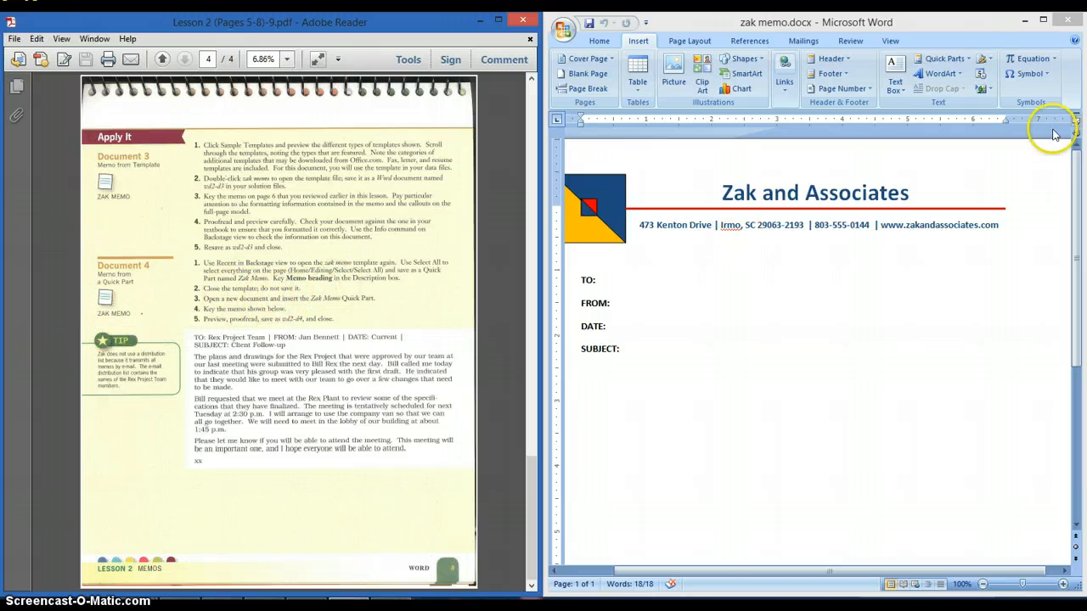
pyautogui.click(1069, 23)
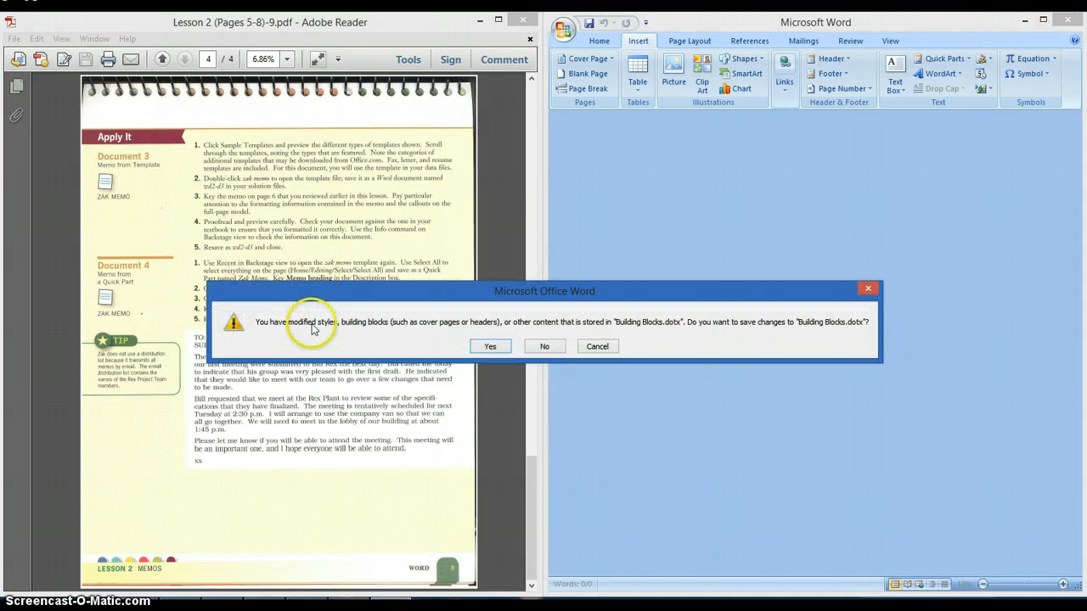
pyautogui.click(491, 348)
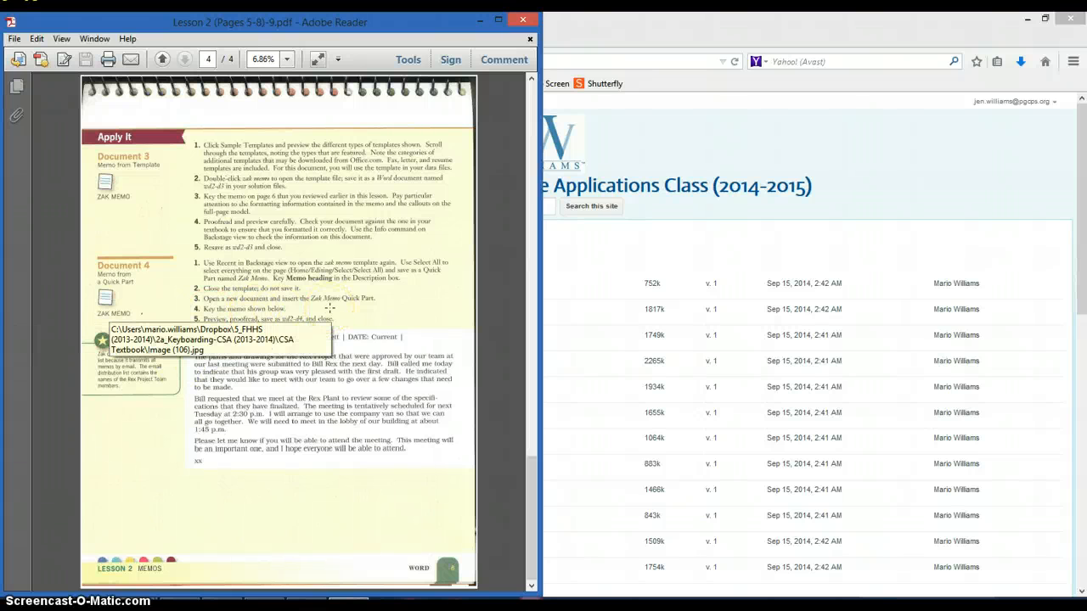
# Start Word with a new blank document, insert the zak memo Quick Part, and place the window beside the lesson PDF.
pyautogui.press('super')
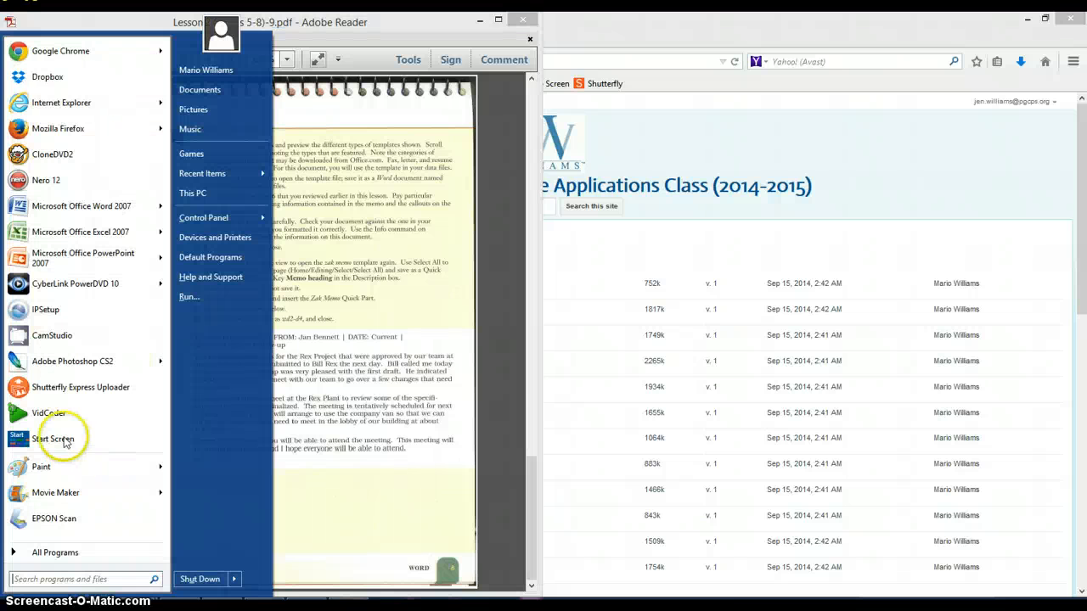
pyautogui.click(39, 205)
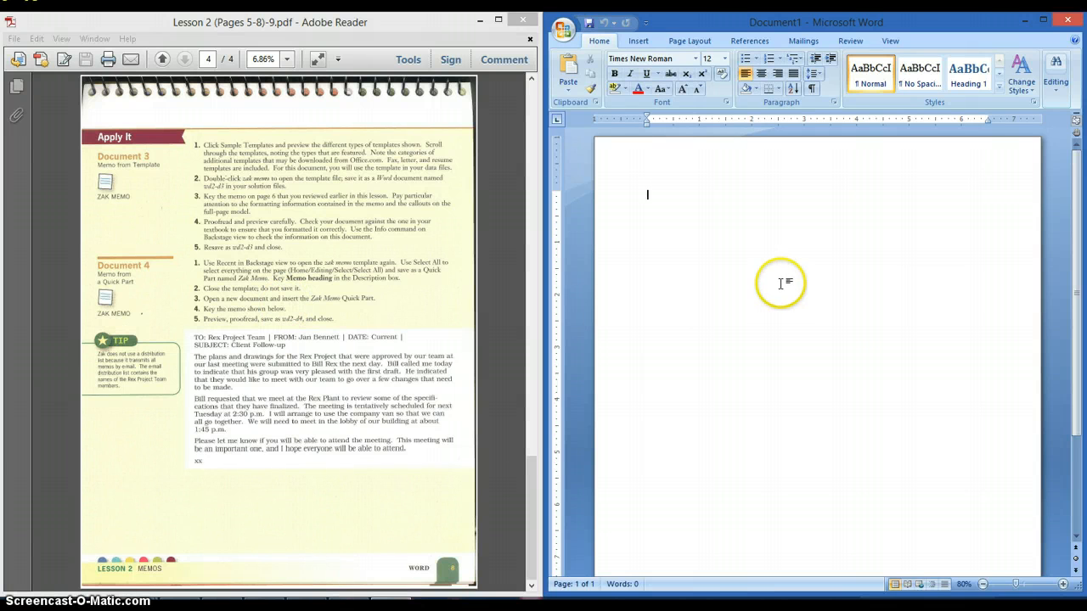
pyautogui.click(638, 44)
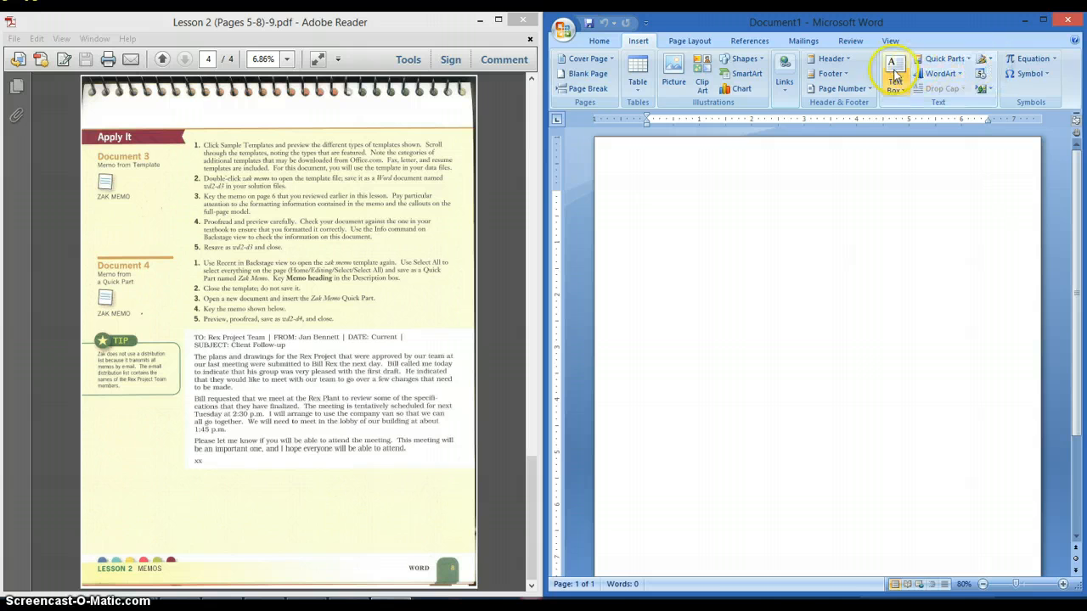
pyautogui.click(1043, 18)
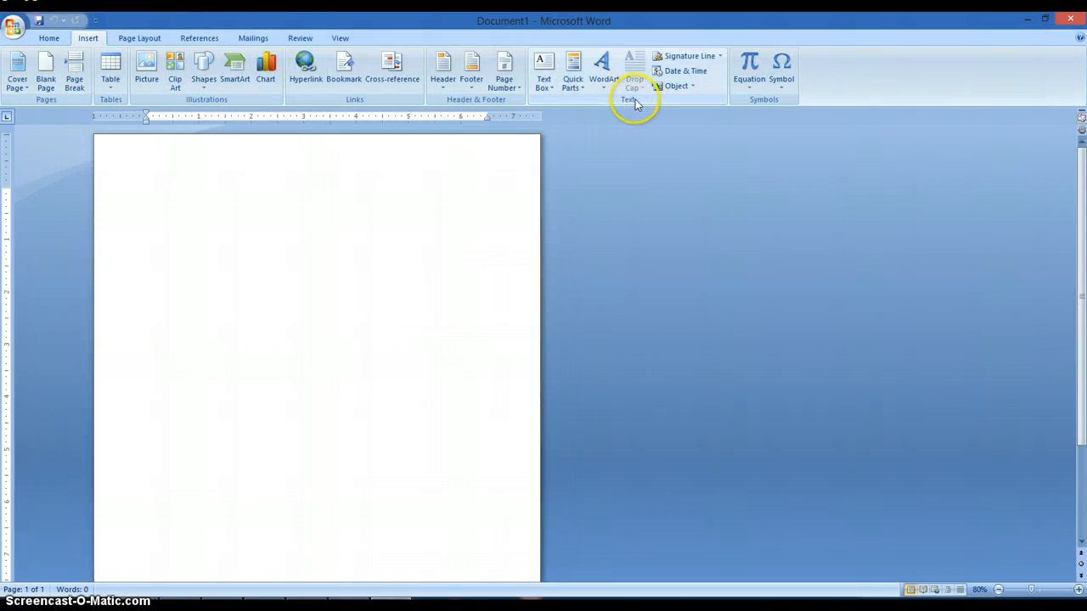
pyautogui.click(574, 82)
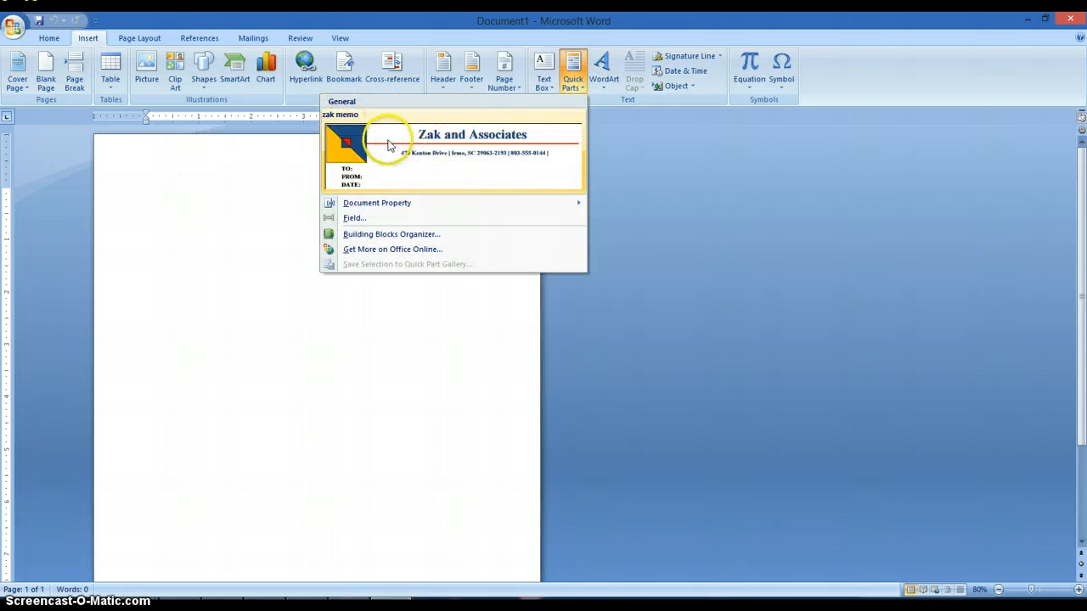
pyautogui.click(411, 149)
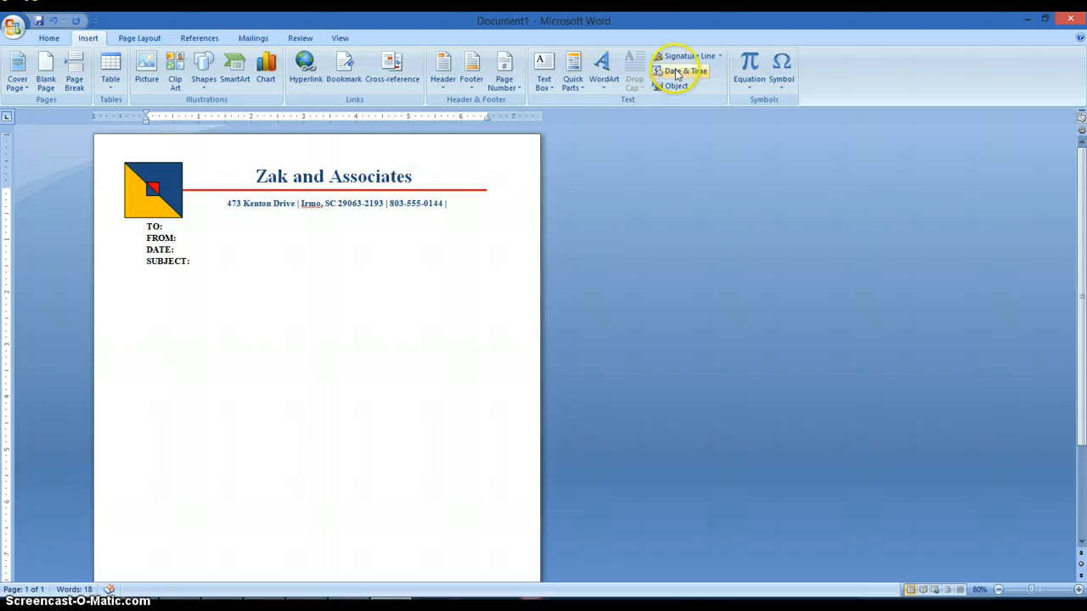
pyautogui.doubleClick(606, 24)
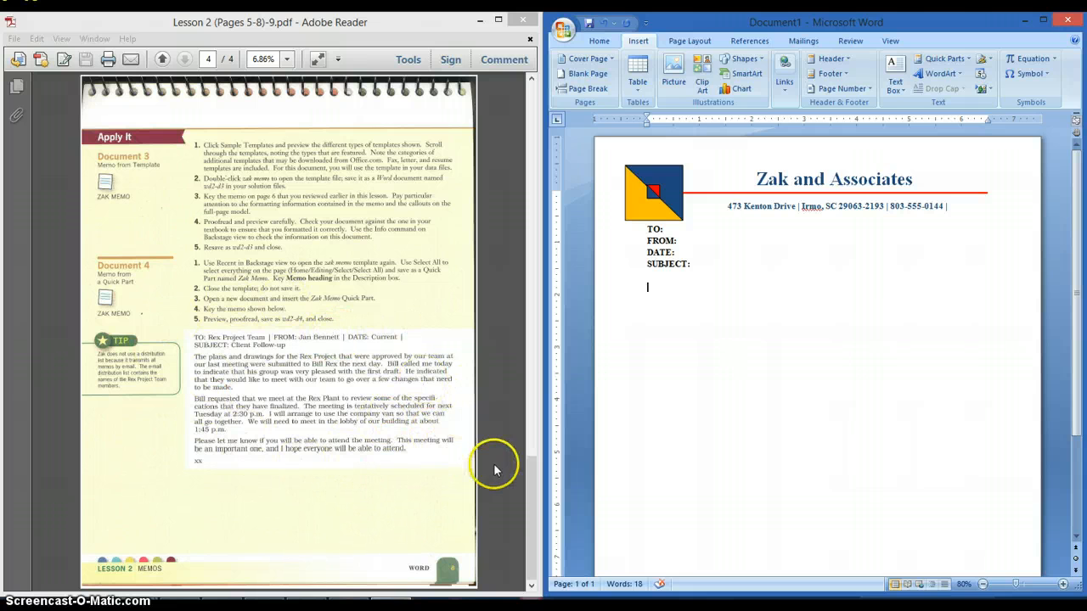
# Examine the sample memo format on page 2 of the lesson PDF and the Document 4 text on page 4.
pyautogui.moveTo(535, 482); pyautogui.dragTo(534, 471)
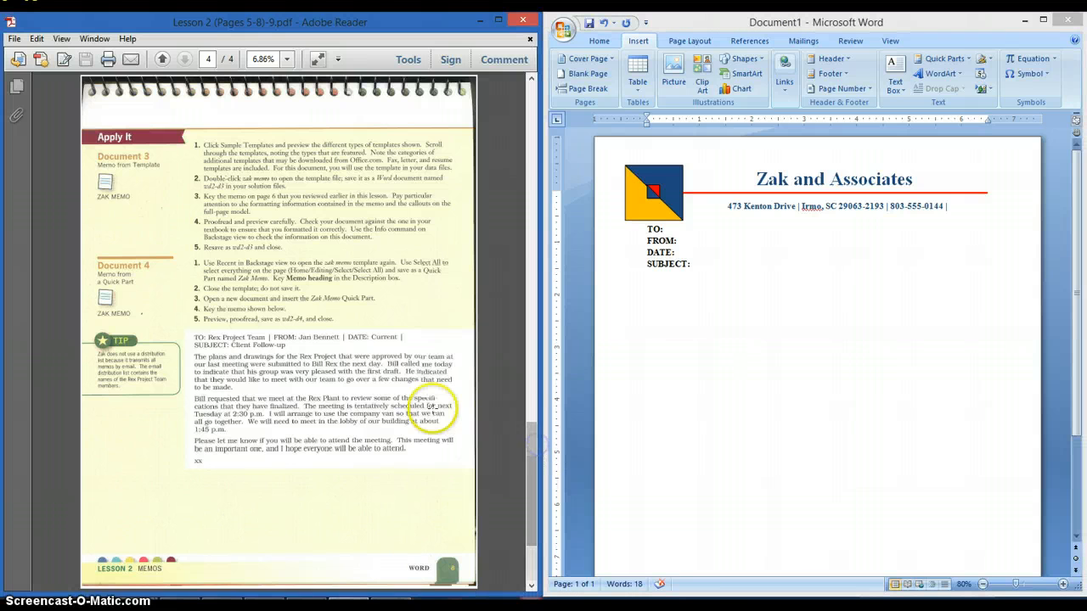
pyautogui.scroll(2, 433, 407)
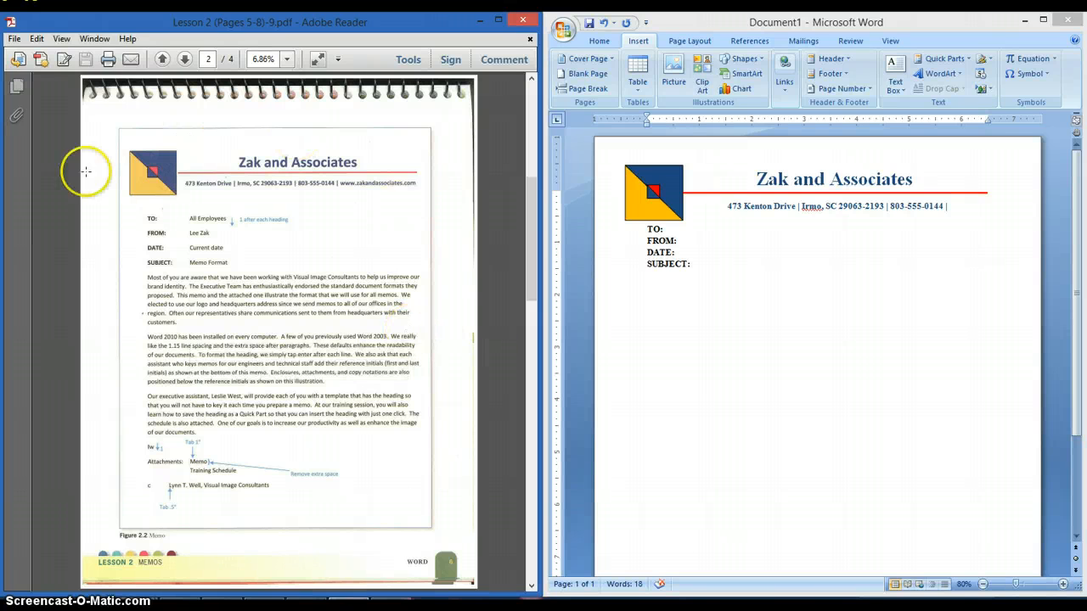
pyautogui.scroll(-3, 386, 417)
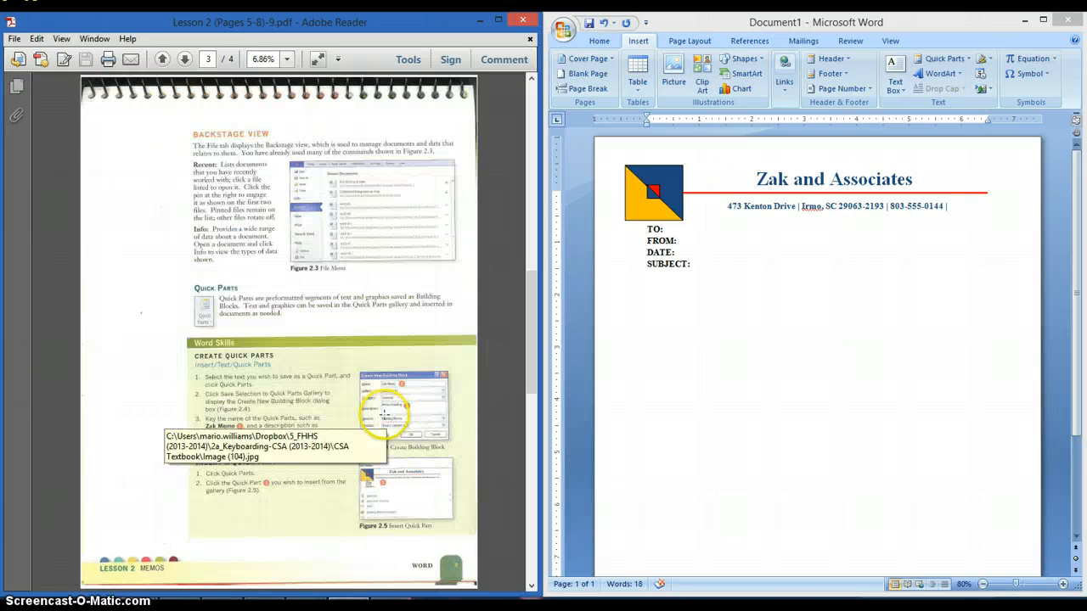
pyautogui.scroll(-3, 378, 413)
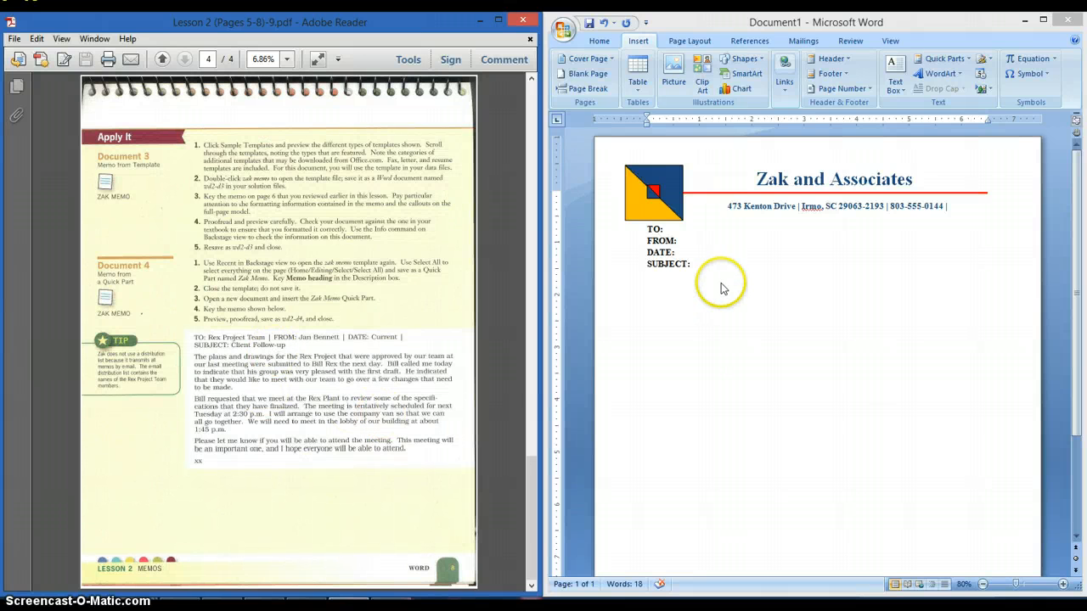
pyautogui.scroll(3, 435, 350)
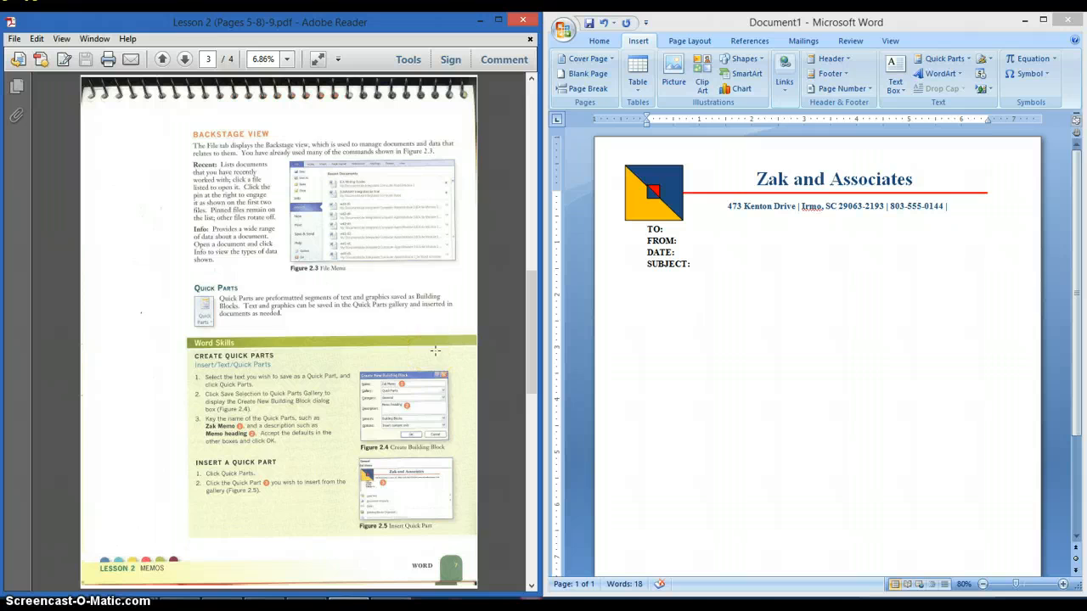
pyautogui.scroll(3, 435, 350)
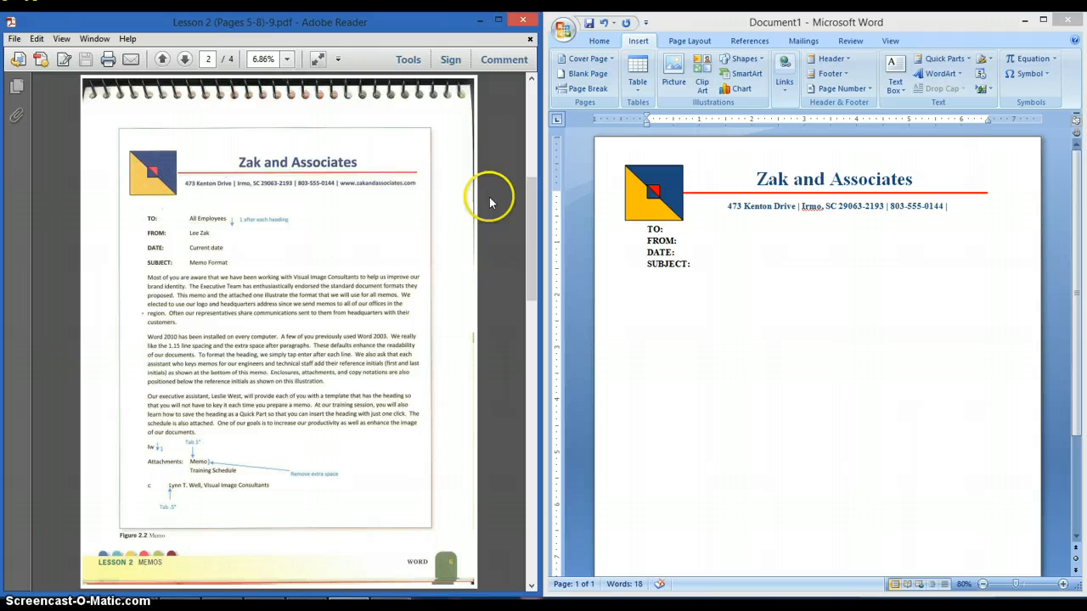
pyautogui.click(409, 229)
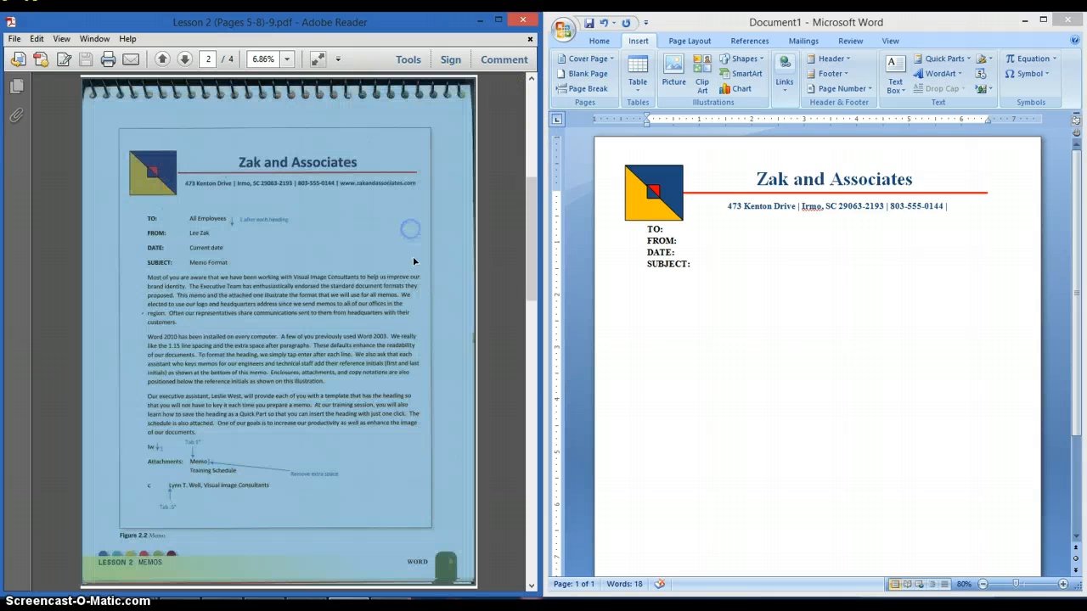
pyautogui.scroll(-6, 414, 261)
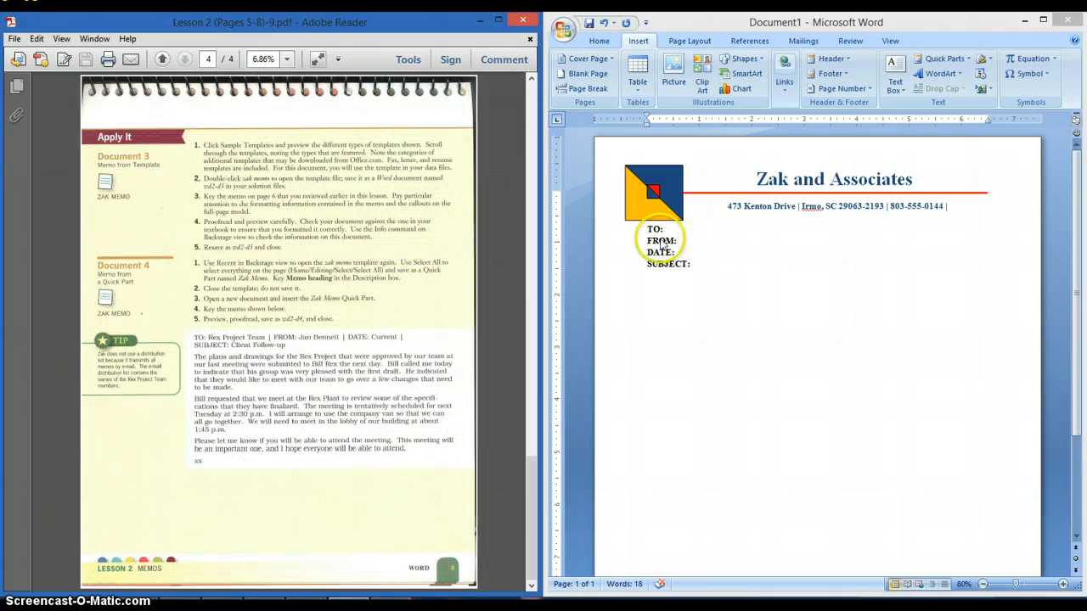
# Add a blank line above the TO heading and insert a tab after TO:.
pyautogui.click(649, 231)
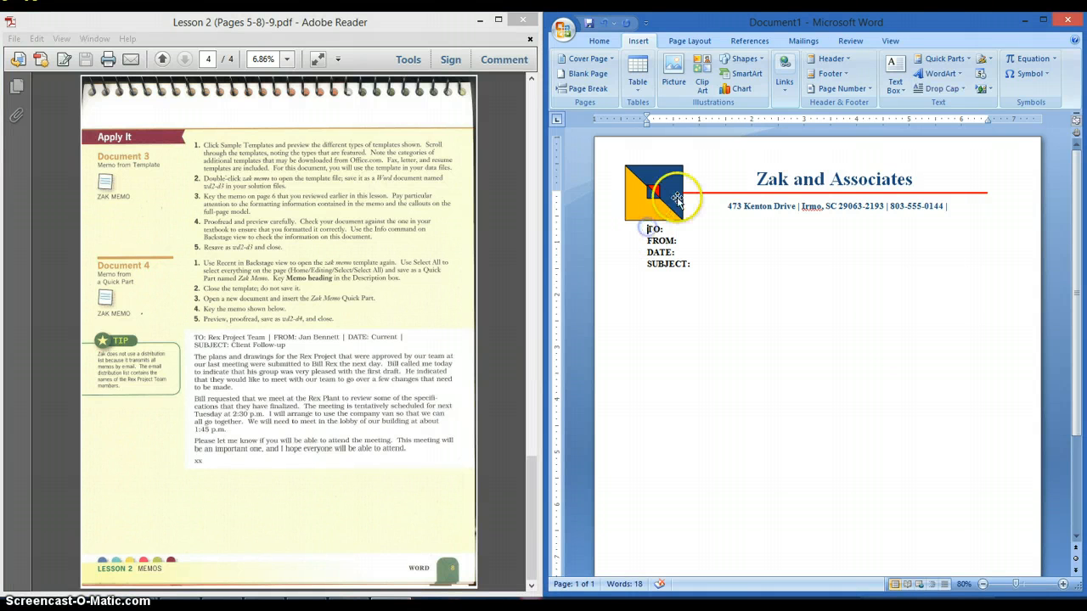
pyautogui.click(678, 199)
pyautogui.press('Return')
pyautogui.click(699, 242)
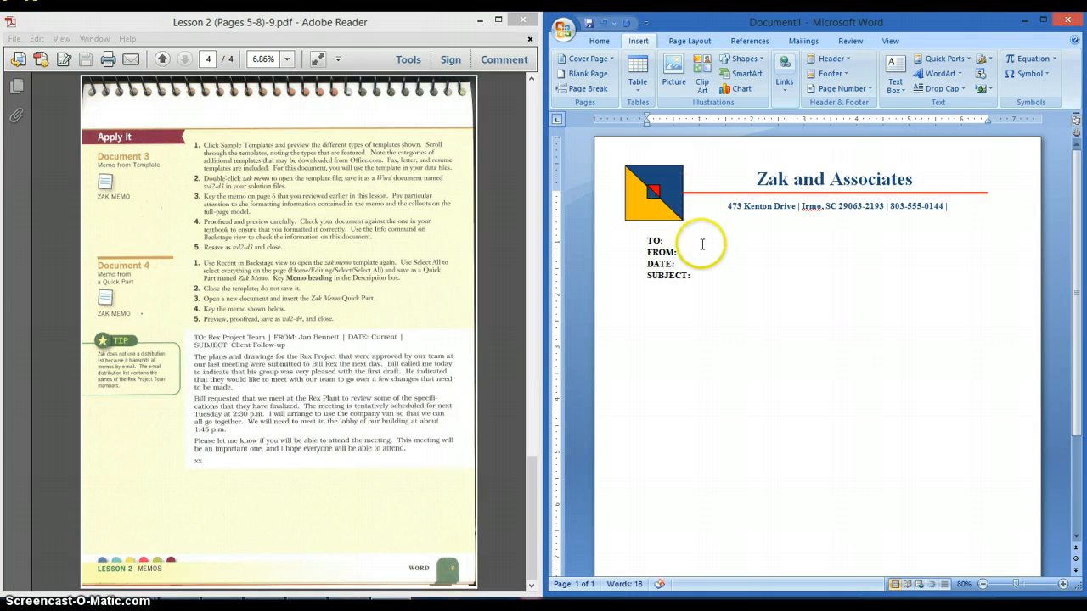
pyautogui.press('Tab')
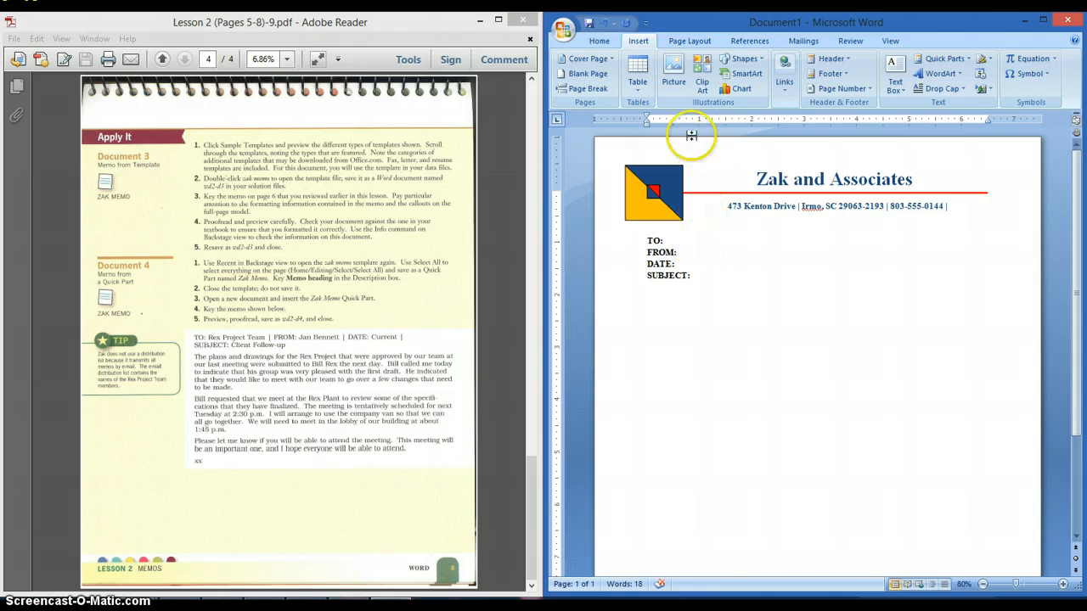
# Check the ruler display setting in the full-size window and return the memo beside the lesson PDF.
pyautogui.click(1042, 19)
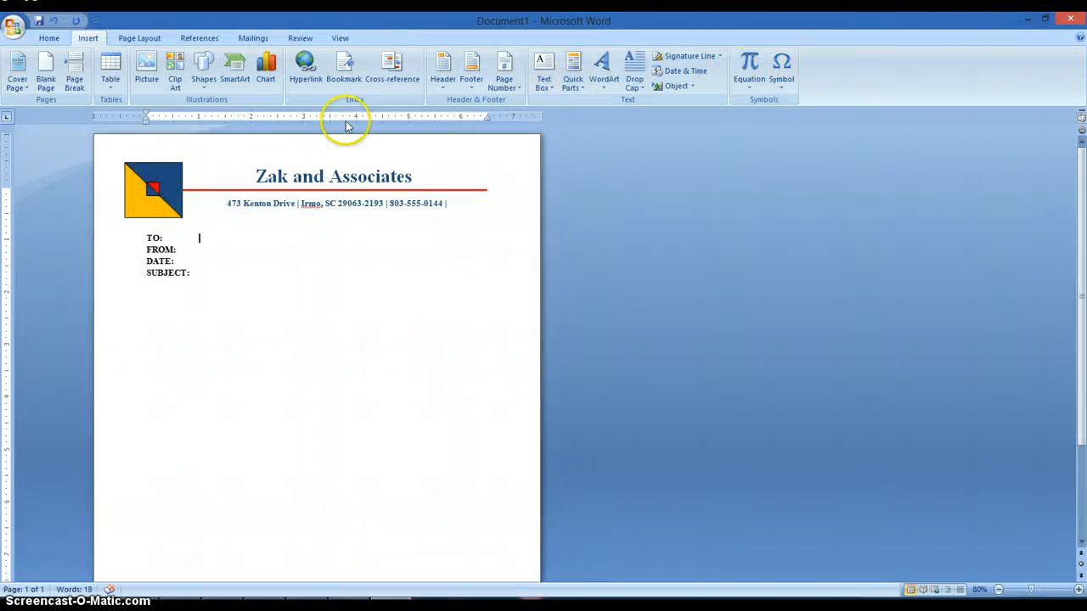
pyautogui.click(339, 38)
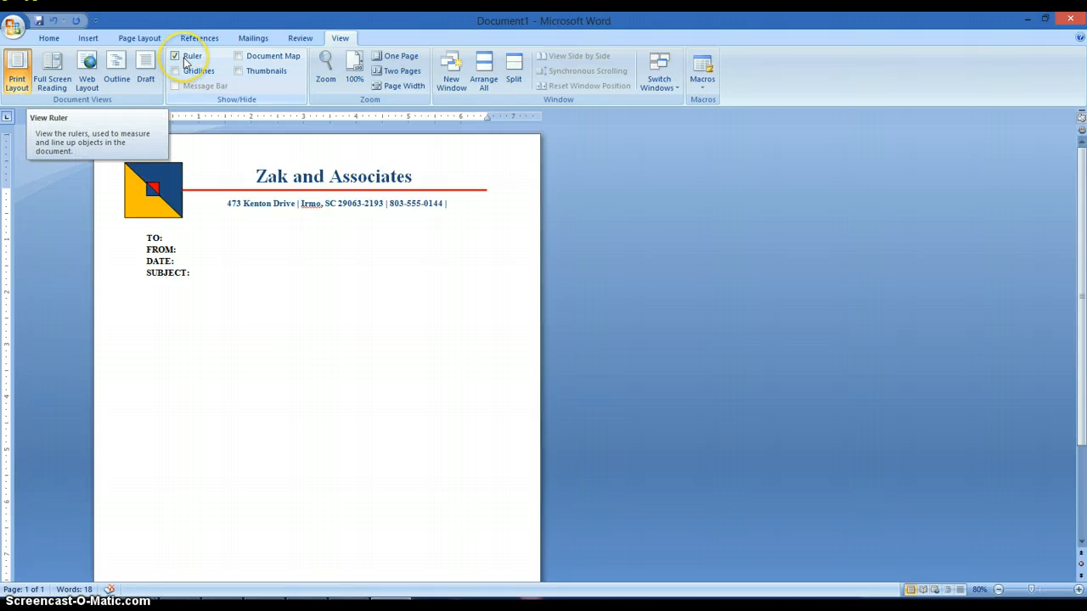
pyautogui.doubleClick(923, 25)
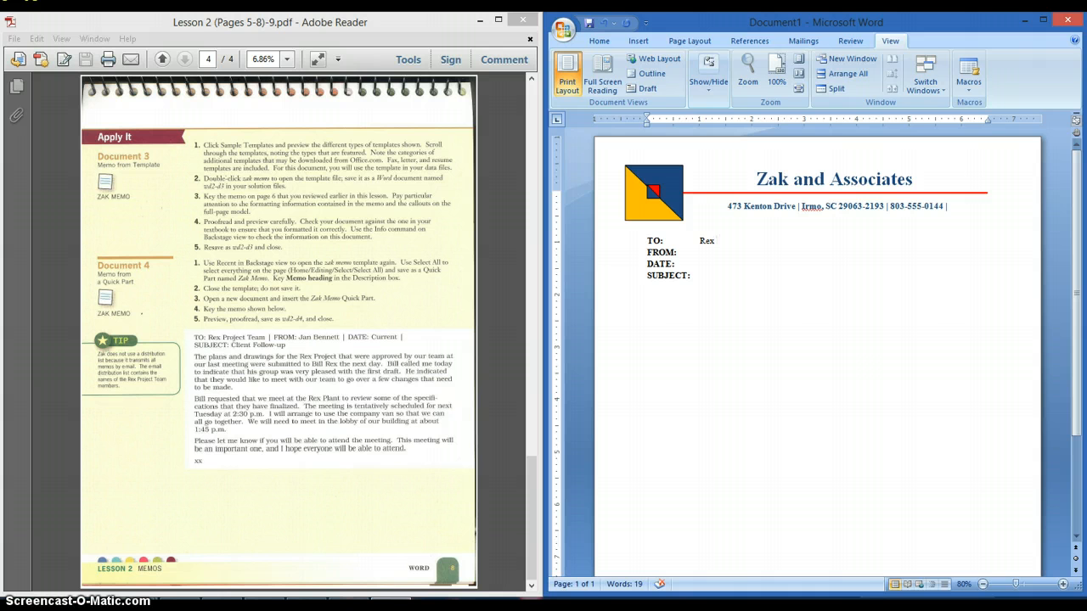
pyautogui.click(1043, 19)
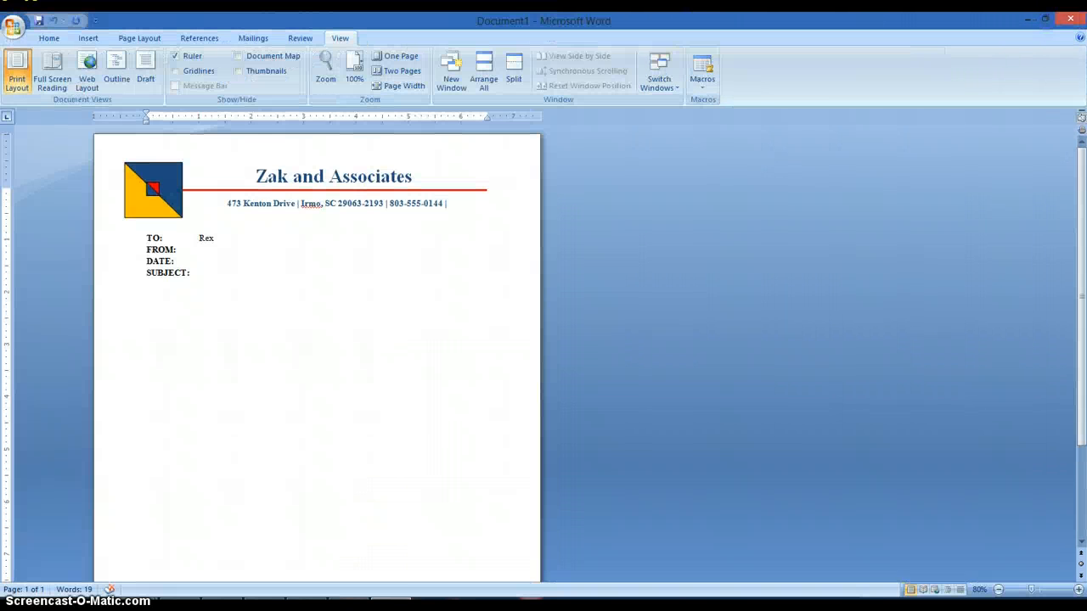
pyautogui.click(48, 38)
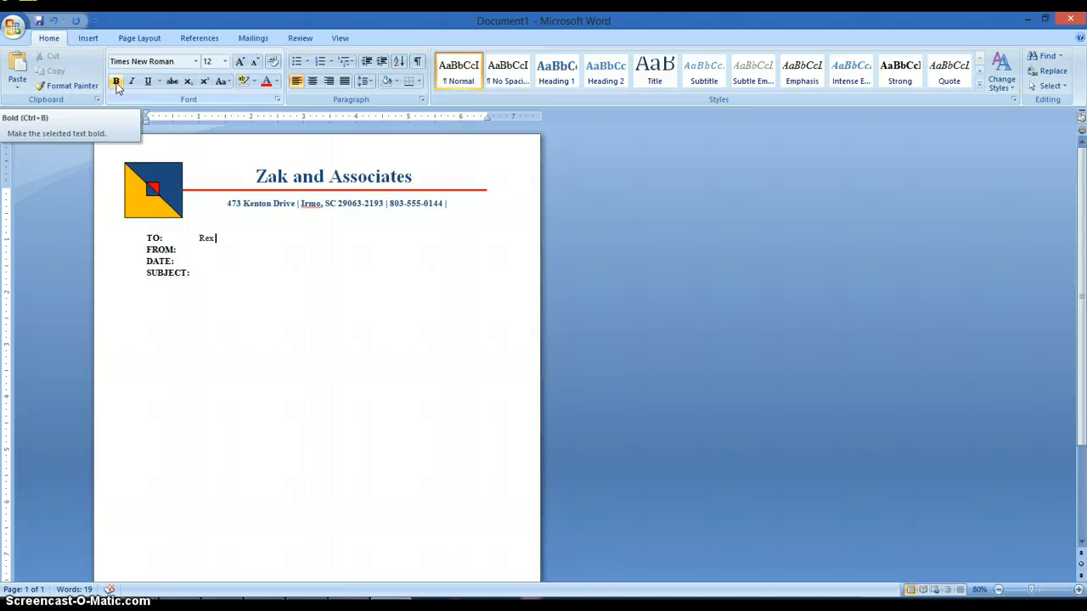
pyautogui.moveTo(709, 18); pyautogui.dragTo(1085, 25)
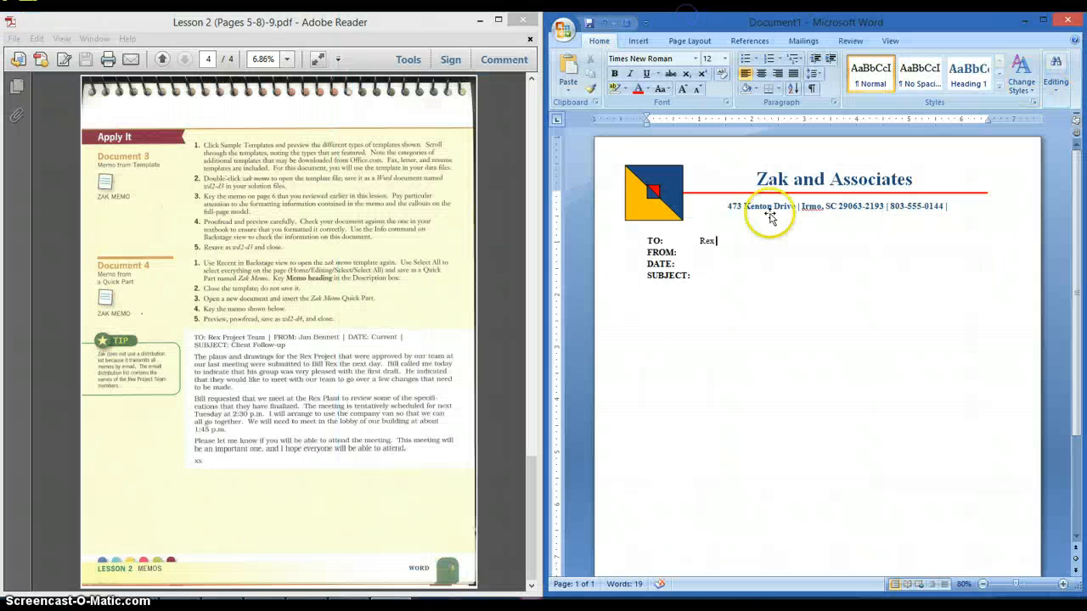
# Complete the TO line so it reads Rex Project Team, and leave a blank line between it and FROM.
pyautogui.click(722, 242)
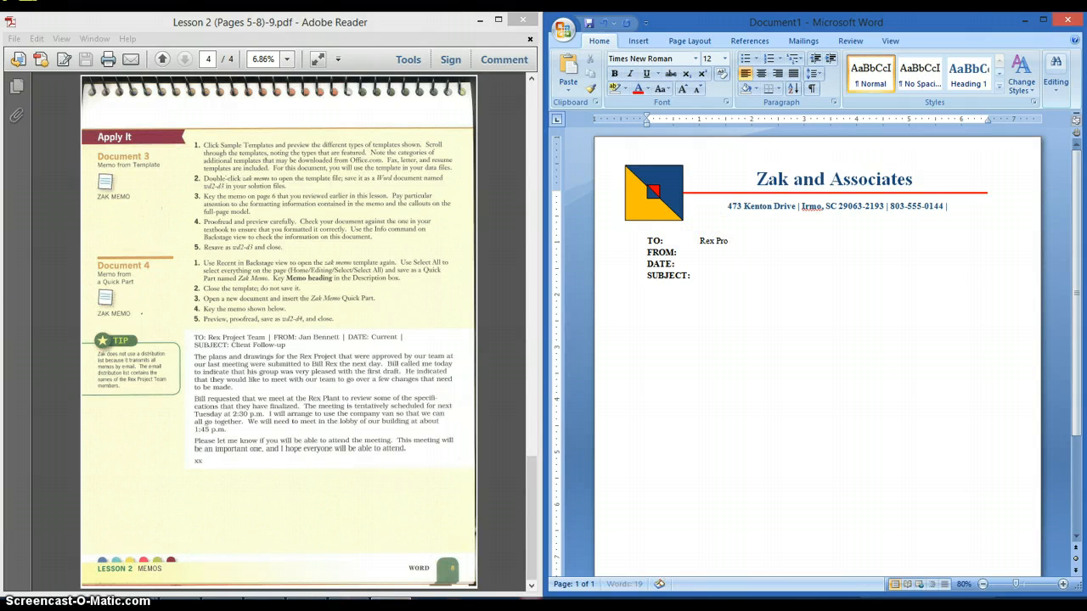
pyautogui.write('Project')
pyautogui.press('Return')
pyautogui.write('t')
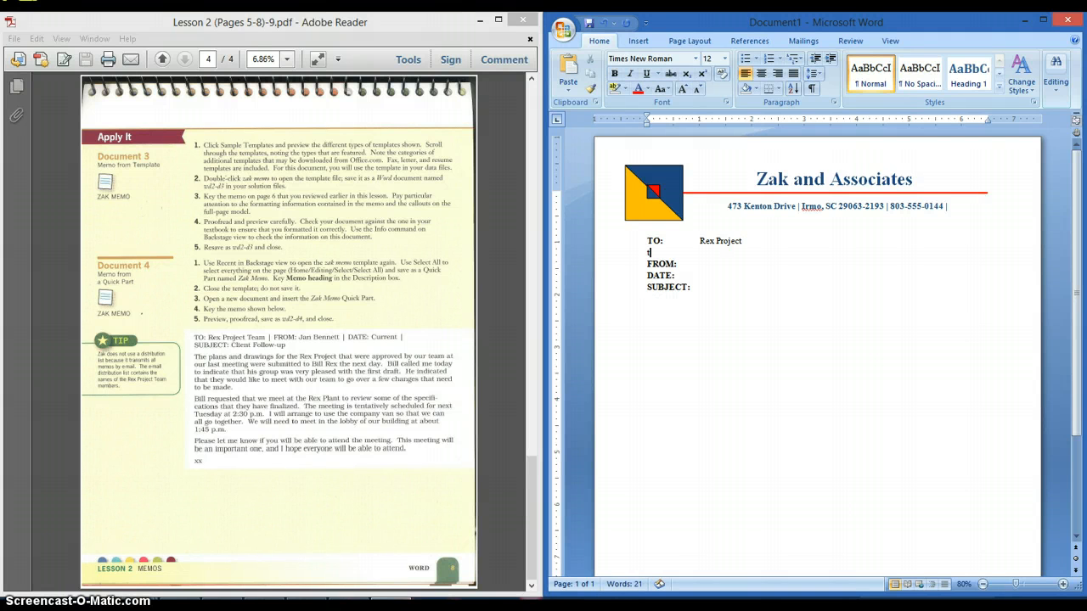
pyautogui.press('BackSpace')
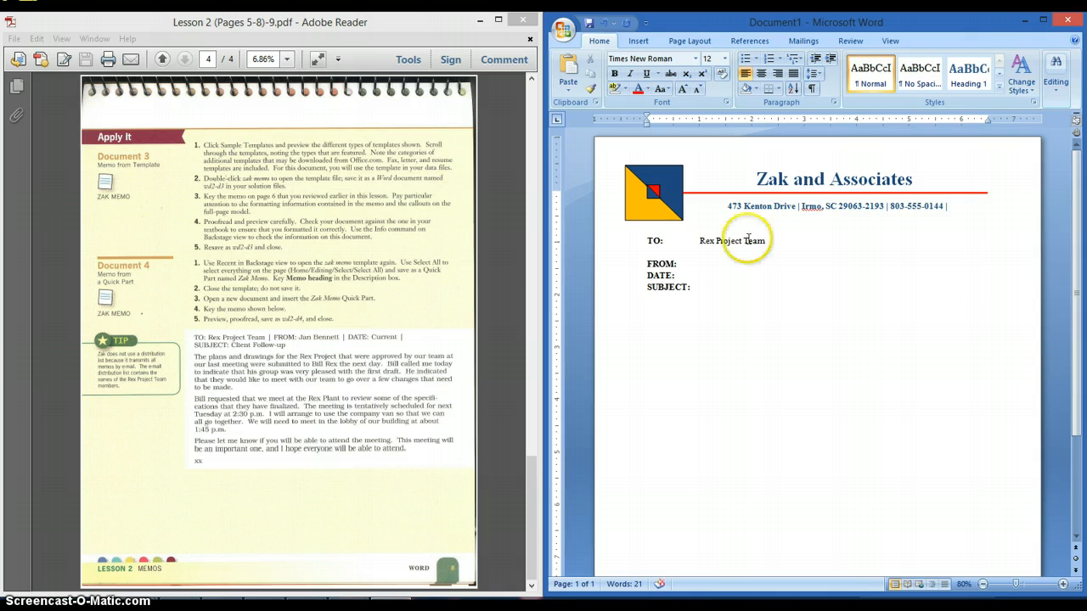
# Enter the sender's full name from the lesson on the FROM line and add a blank line below it.
pyautogui.click(701, 264)
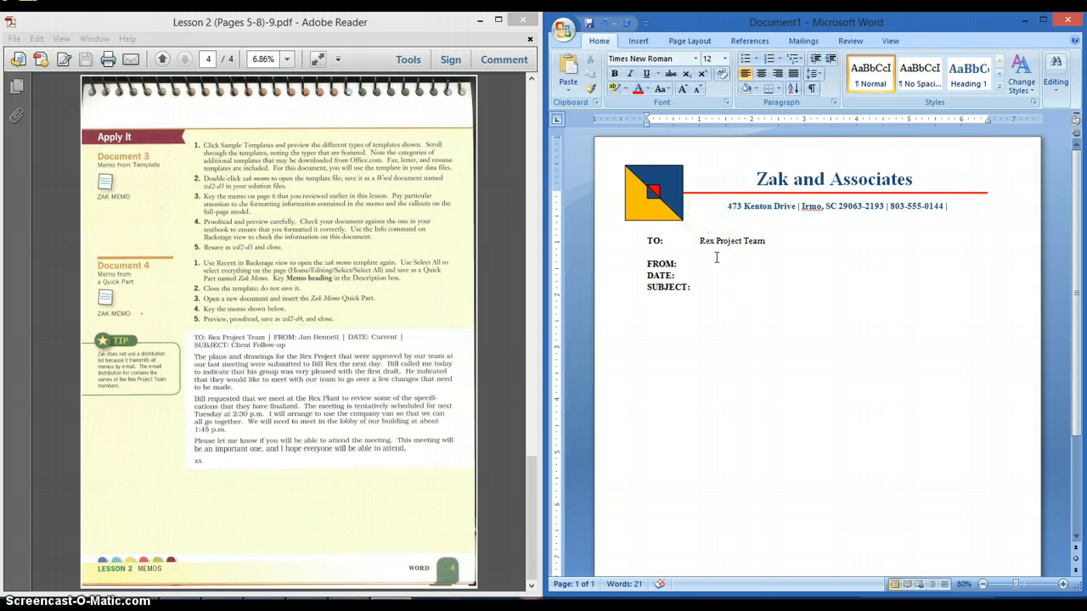
pyautogui.write('Jan Bennett')
pyautogui.press('Return')
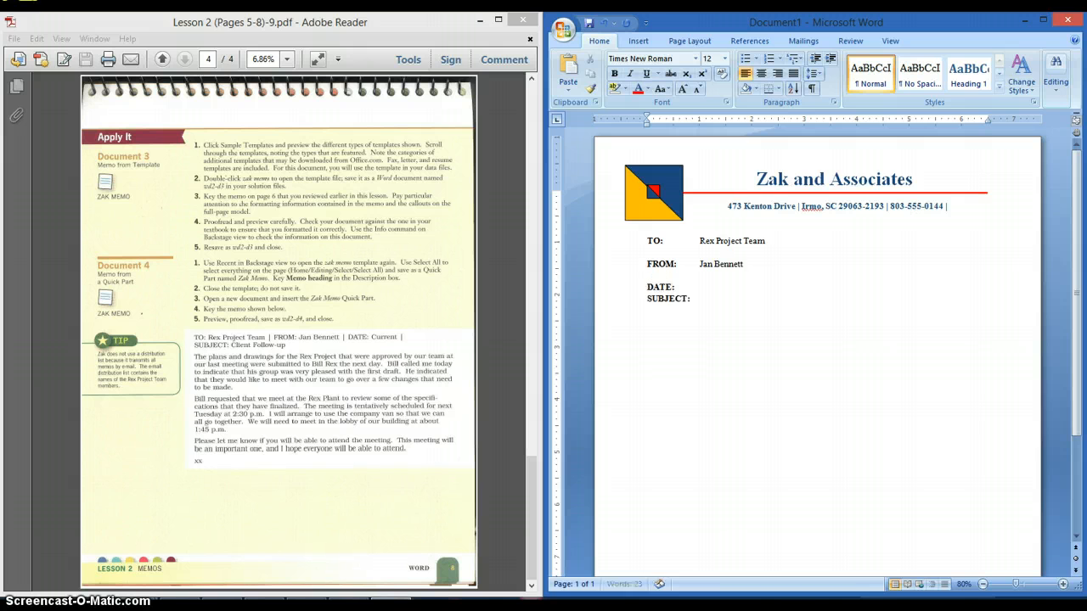
# Insert the current date on the DATE line in the September 25, 2014 format, and add a blank line below it.
pyautogui.click(697, 283)
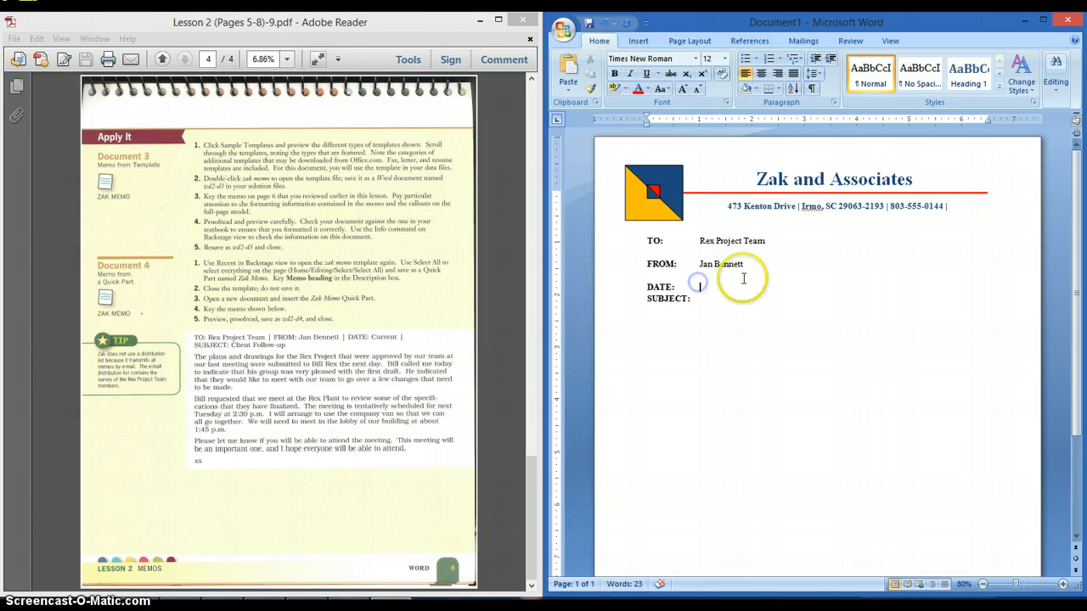
pyautogui.click(1043, 19)
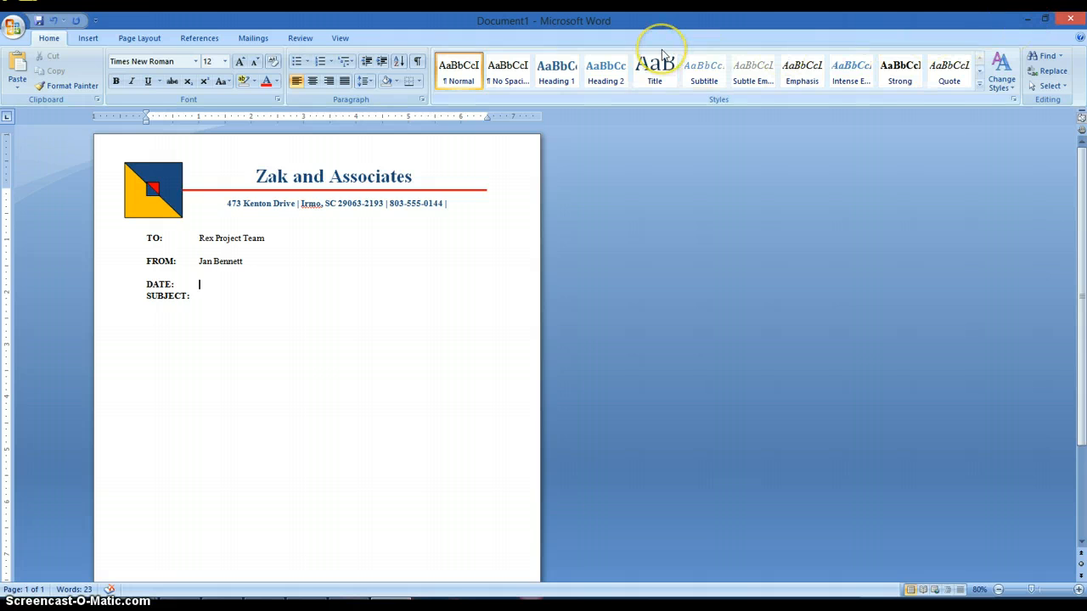
pyautogui.click(88, 39)
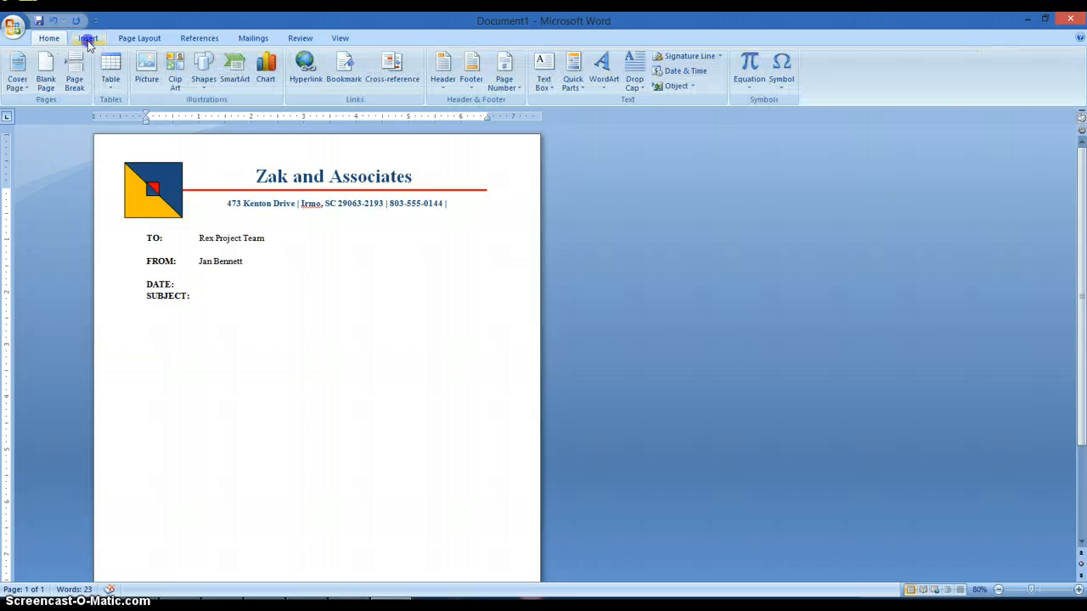
pyautogui.click(673, 72)
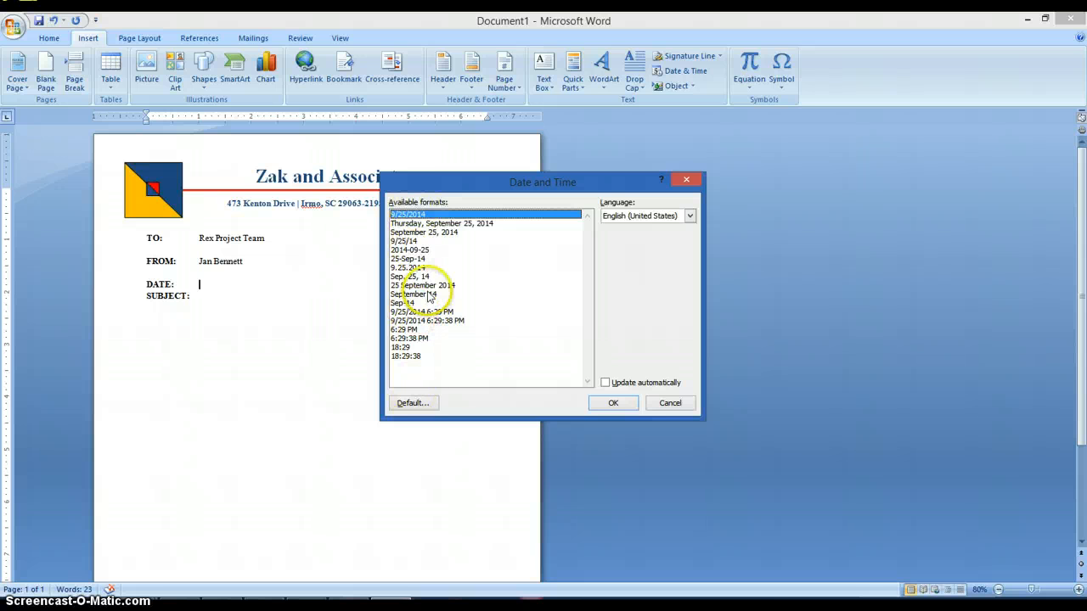
pyautogui.click(414, 232)
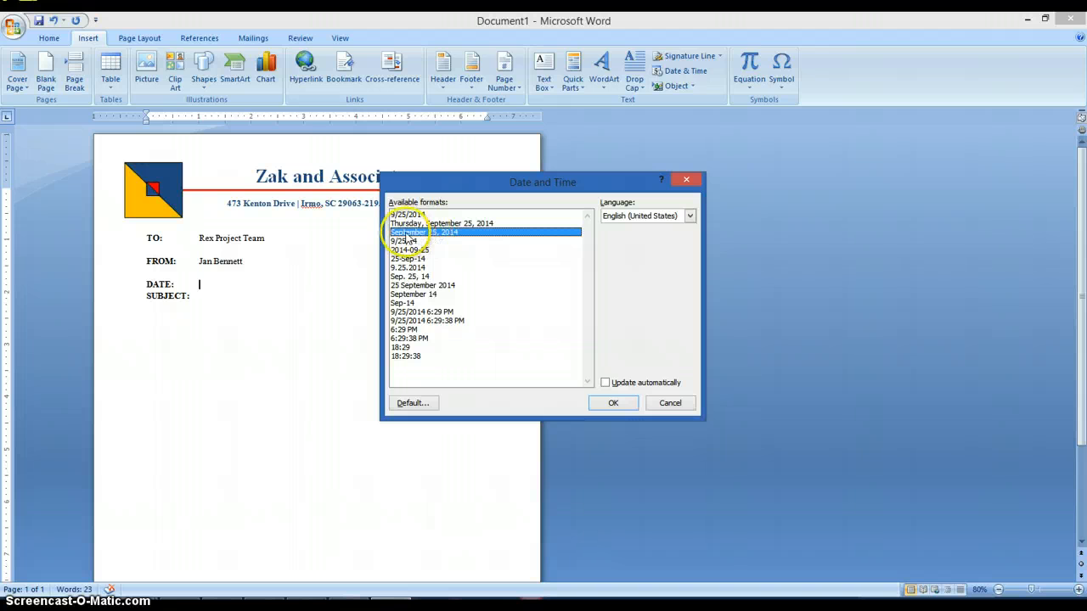
pyautogui.click(613, 403)
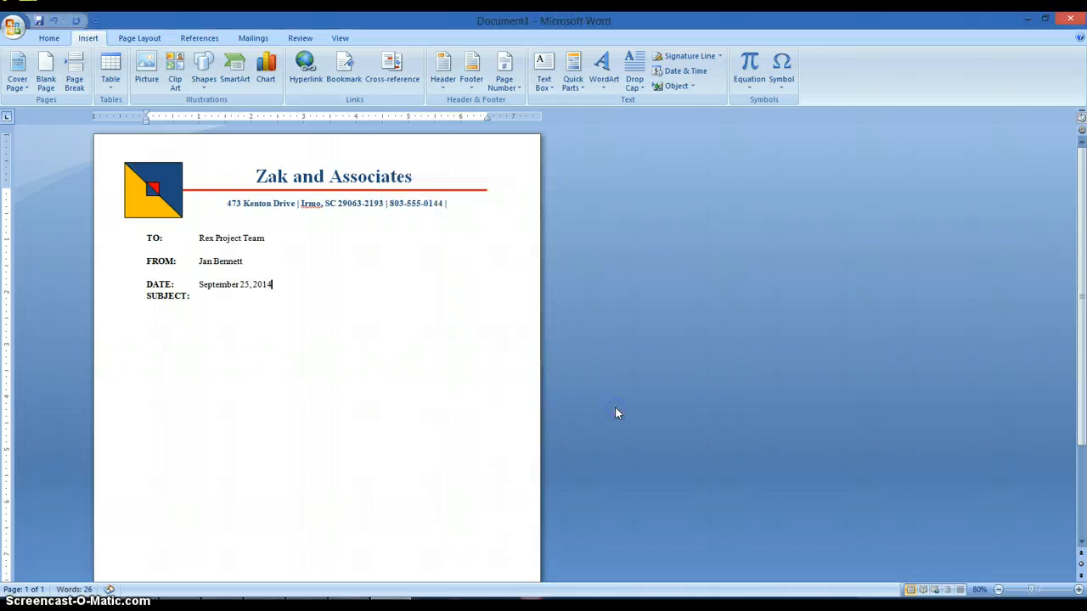
pyautogui.doubleClick(588, 28)
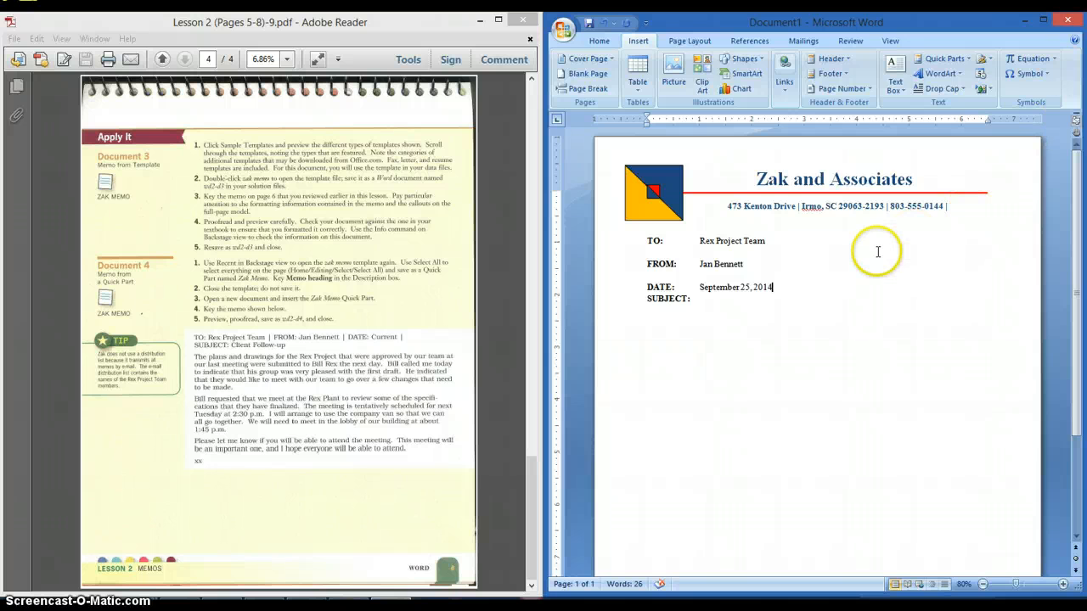
pyautogui.press('Return')
# Enter Client Follow-up on the SUBJECT line and leave a blank line below it.
pyautogui.click(718, 310)
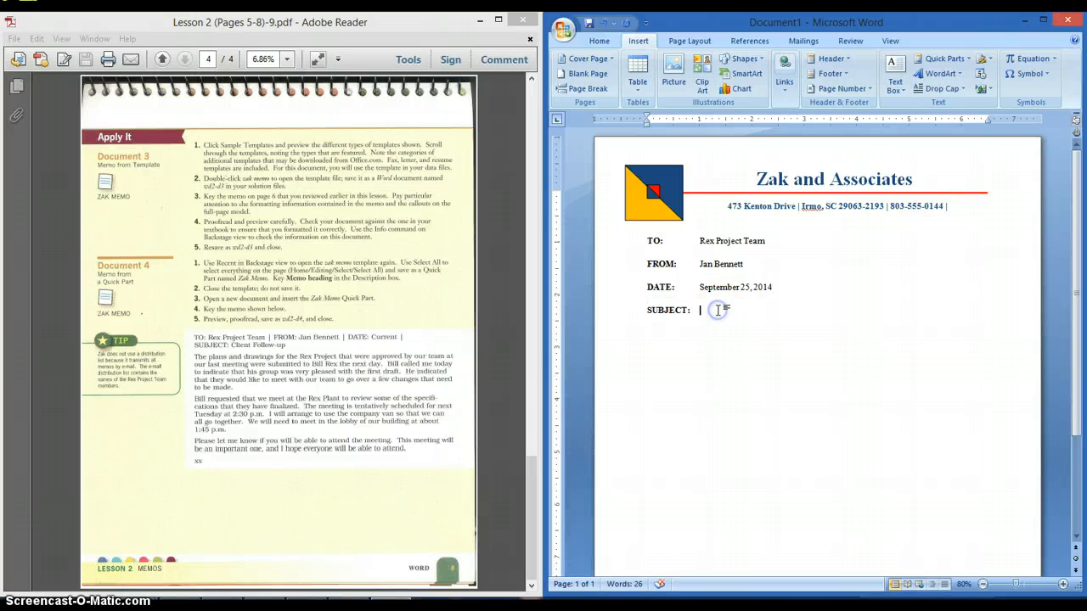
pyautogui.write('Client Follow-up')
pyautogui.press('Return')
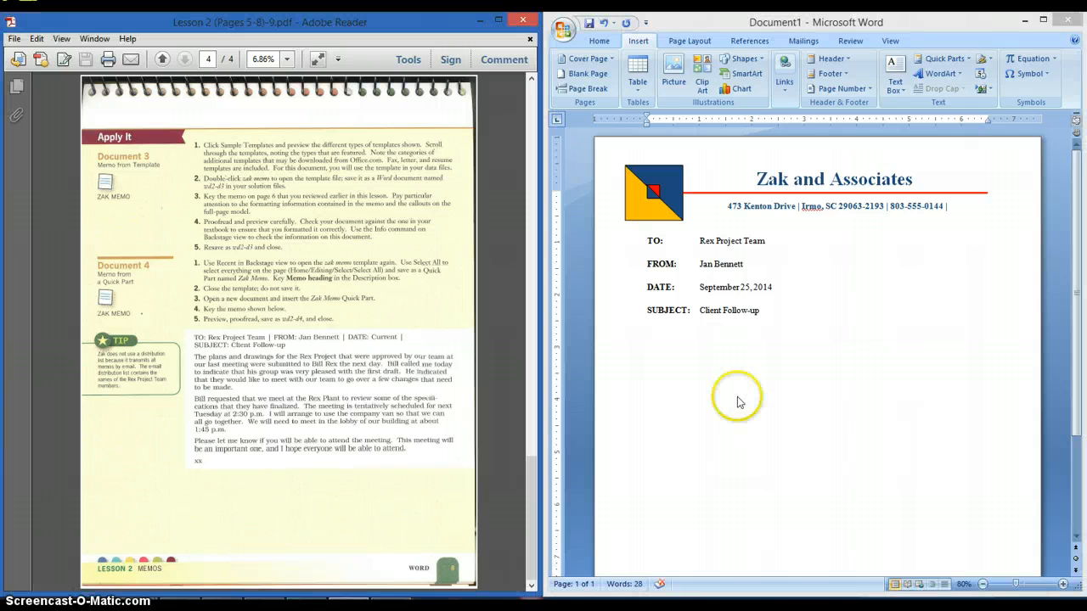
# Add the three body paragraphs from Document 4 below the SUBJECT line and separate them with blank lines.
pyautogui.click(658, 343)
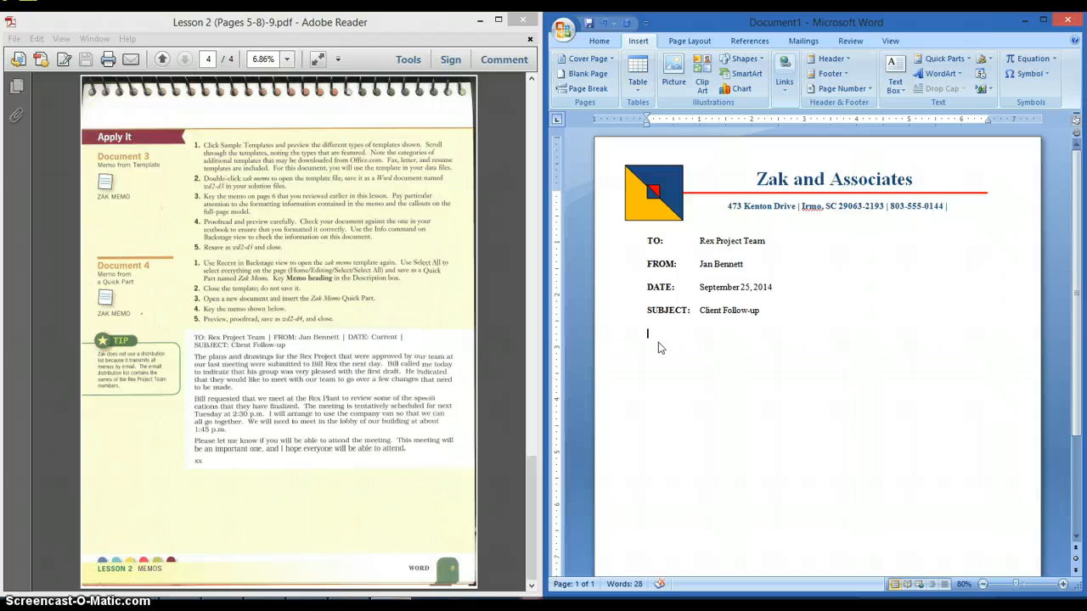
pyautogui.write('The plans and drawings for the Rex Project that were approved by our team at our last meeting were submitted to Bill Rex the next day.  Bill called me today to indicate that his group was very pleased with the first draft.  He indicated that they would like to meet with our team to go over a few changes that need to be made. Bill requested that we meet at the Rex Plant to review some of the specifications that they have finalized.  The meeting is tentatively scheduled for next Tuesday at 2:30 p.m.  I will arrange to use the company van so that we can all go together.  We will need to meet in the lobby of our building at about 1:45 p.m. Please let me know if you will be able to attend the meeting.  This meeting will be an important one, and I hope everyone will be able to attend.')
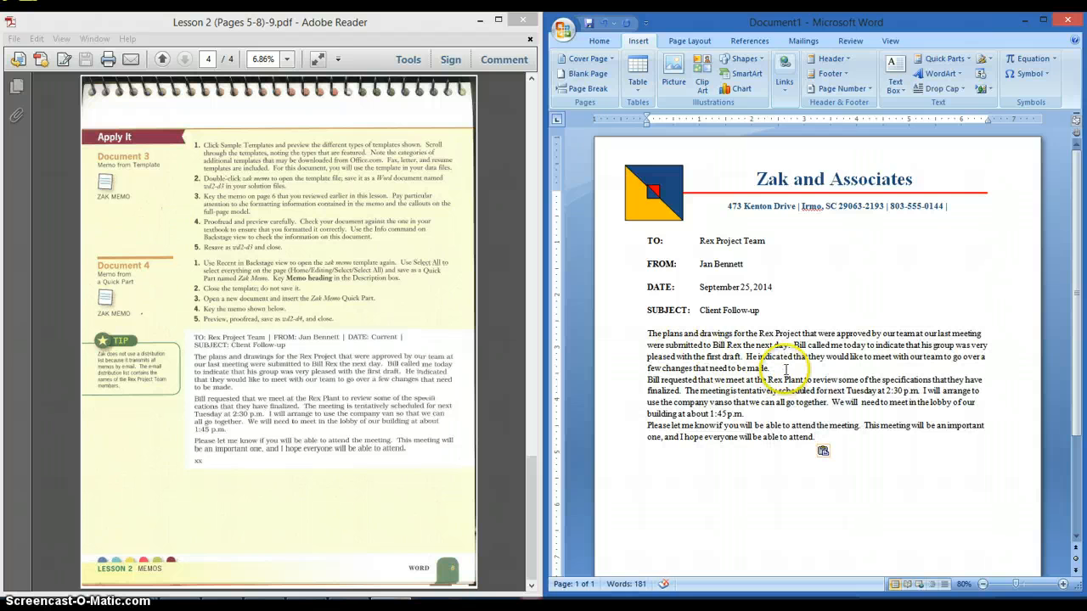
pyautogui.click(786, 370)
pyautogui.press('Return')
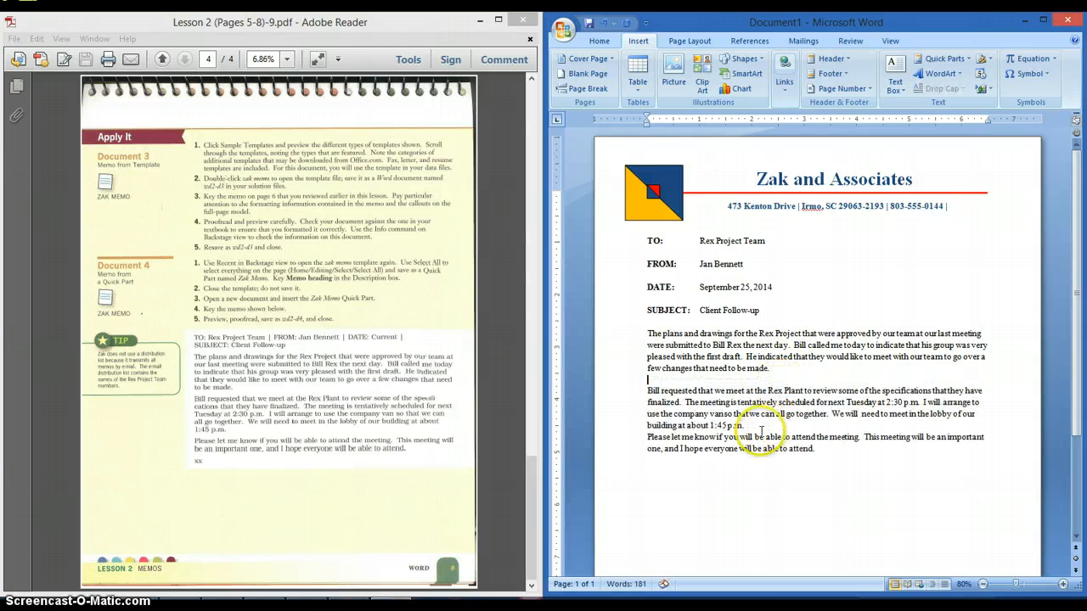
pyautogui.click(759, 426)
pyautogui.press('Return')
pyautogui.click(766, 442)
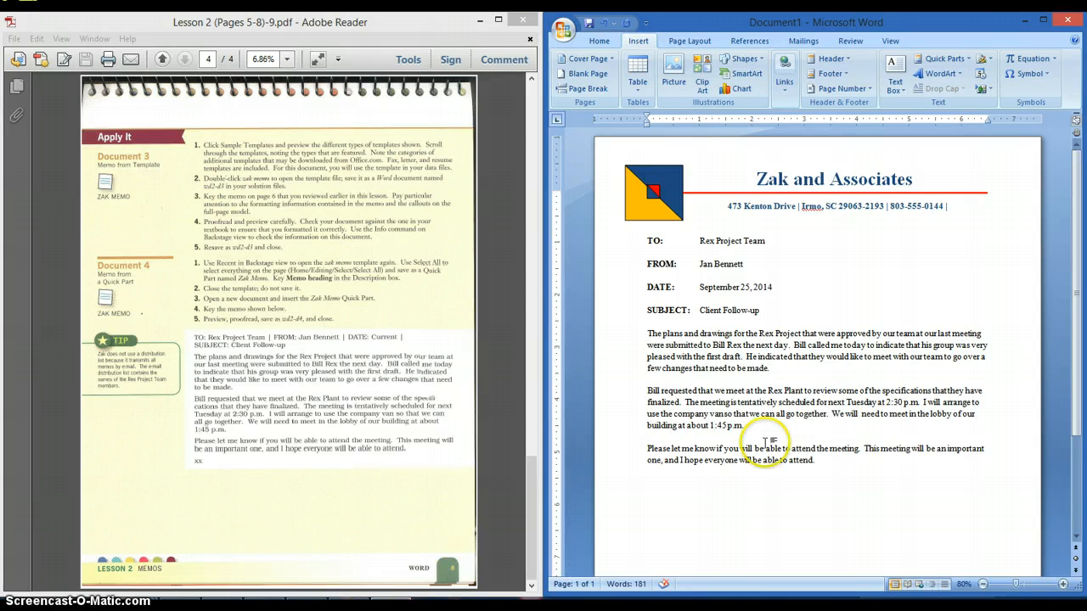
# Add the reference initials mw below the last body paragraph, leaving a blank line between them.
pyautogui.scroll(-1, 815, 441)
pyautogui.click(841, 432)
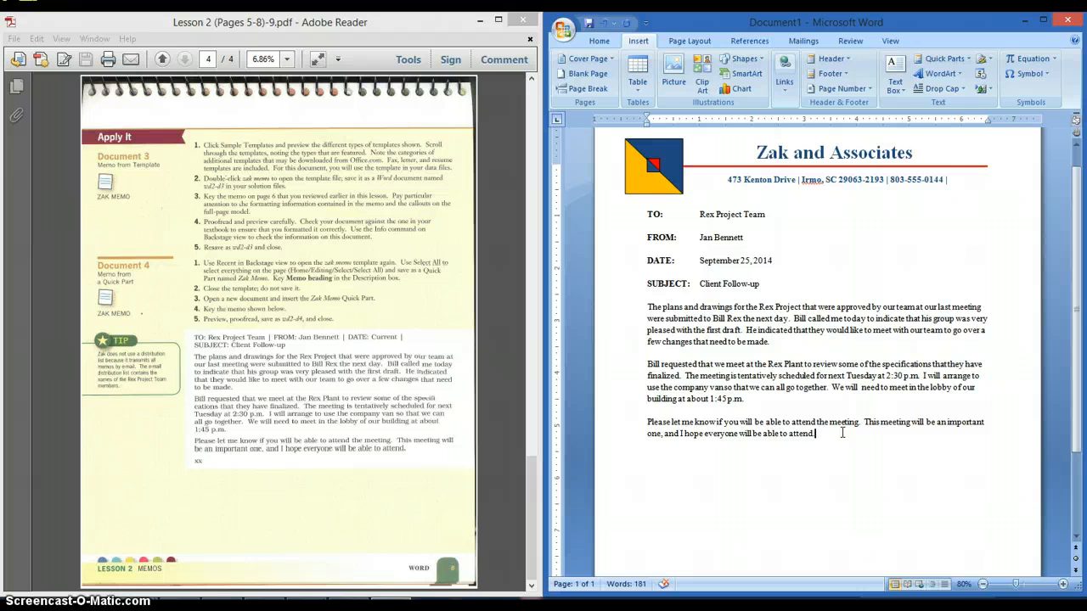
pyautogui.press('Return')
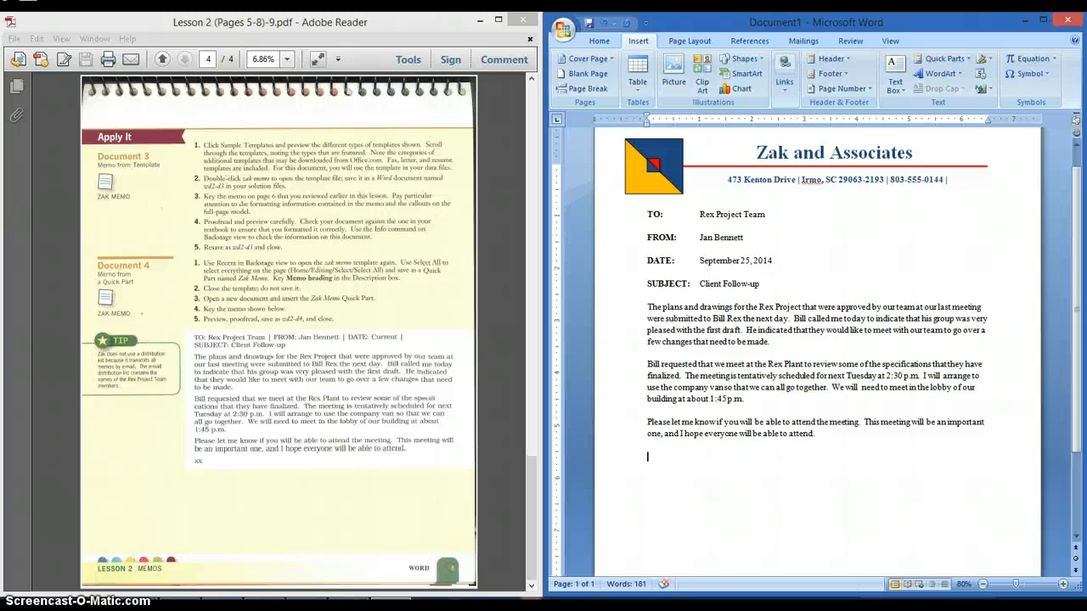
pyautogui.write('mw')
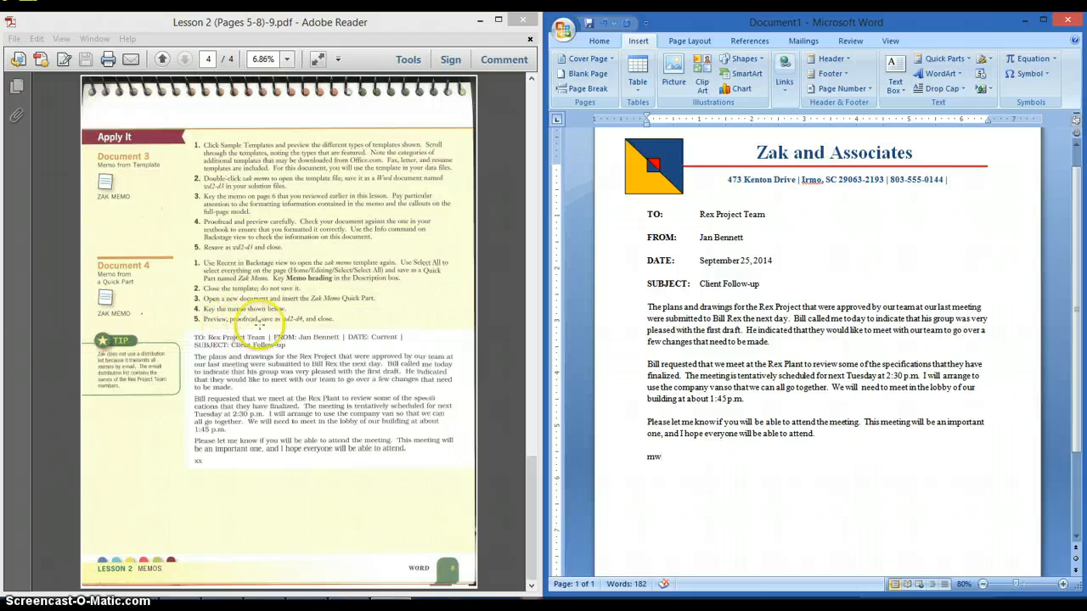
# Save the memo as a Word Document named 1A wd2-doc4 in the OneDrive Documents folder.
pyautogui.click(562, 32)
pyautogui.moveTo(598, 150)
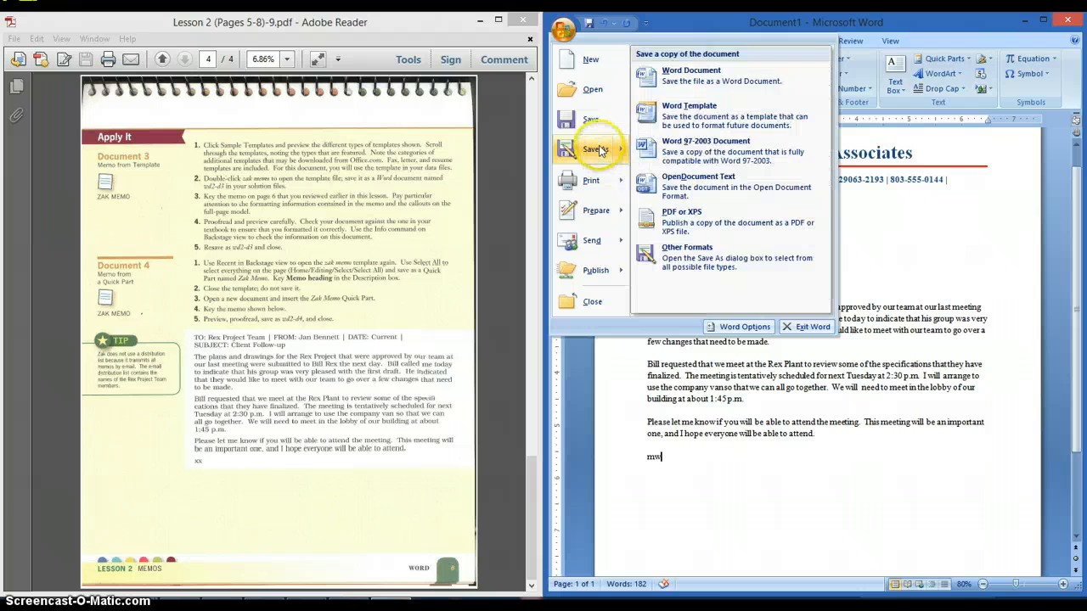
pyautogui.click(703, 84)
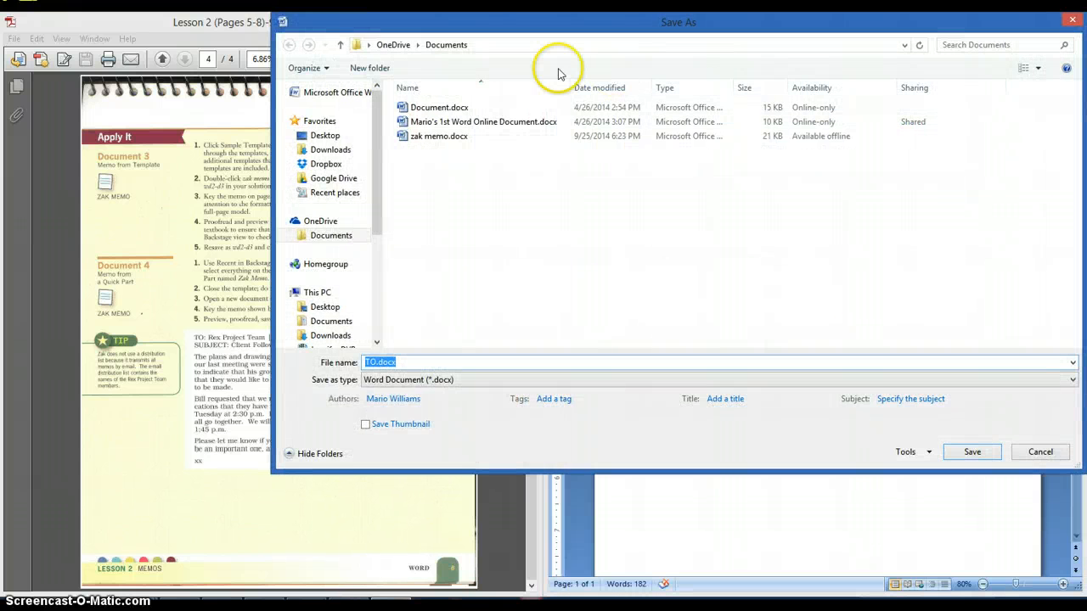
pyautogui.moveTo(272, 117); pyautogui.dragTo(379, 119)
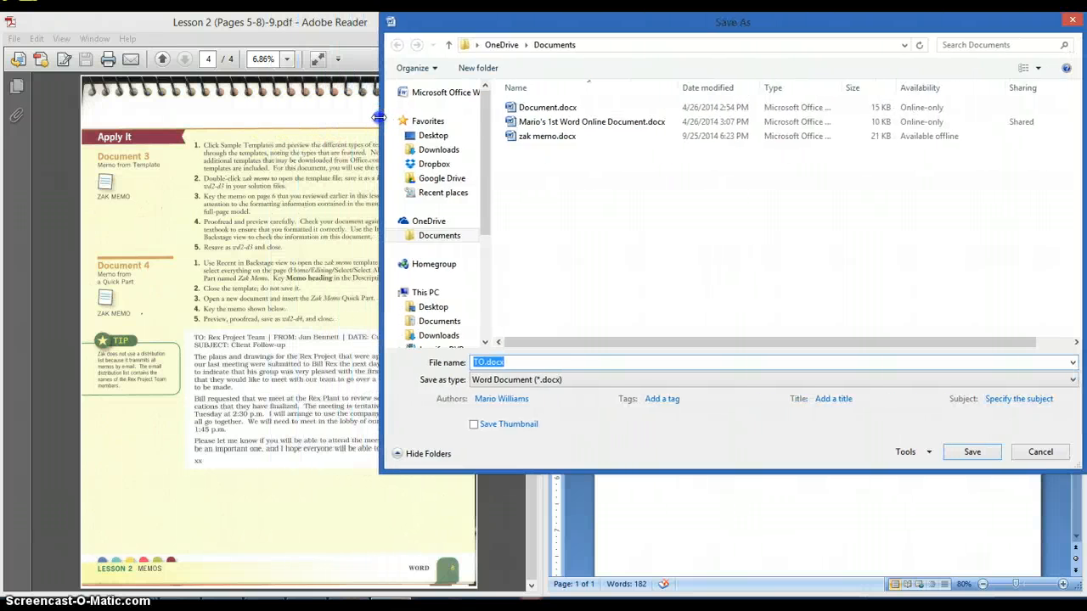
pyautogui.click(609, 399)
pyautogui.write('w')
pyautogui.write('1A')
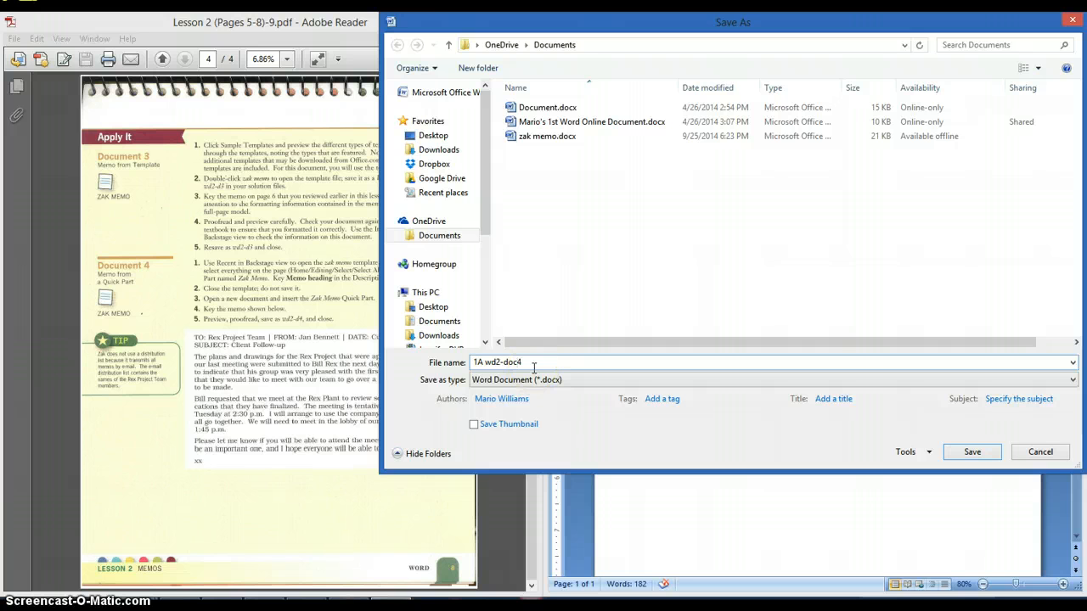
pyautogui.click(972, 454)
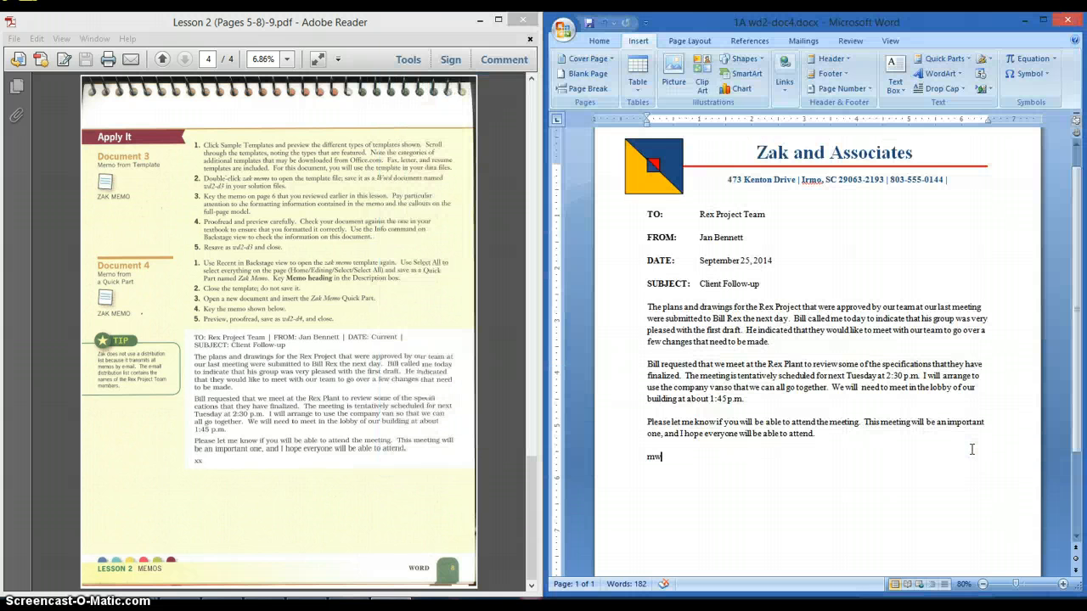
# Look over the saved memo from the letterhead to the reference initials, and close the document.
pyautogui.scroll(-3, 889, 490)
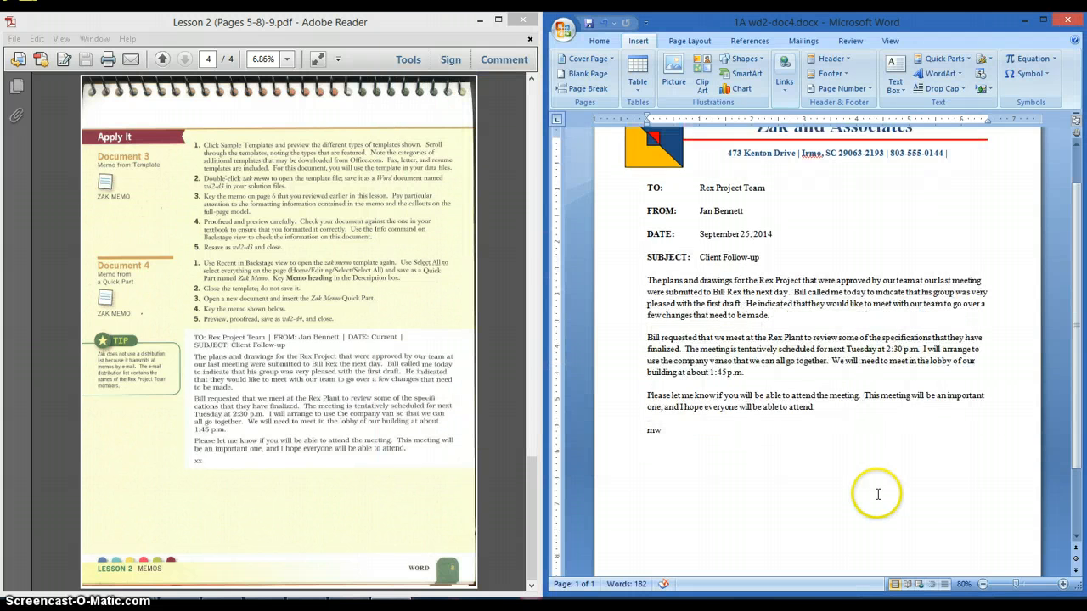
pyautogui.click(858, 471)
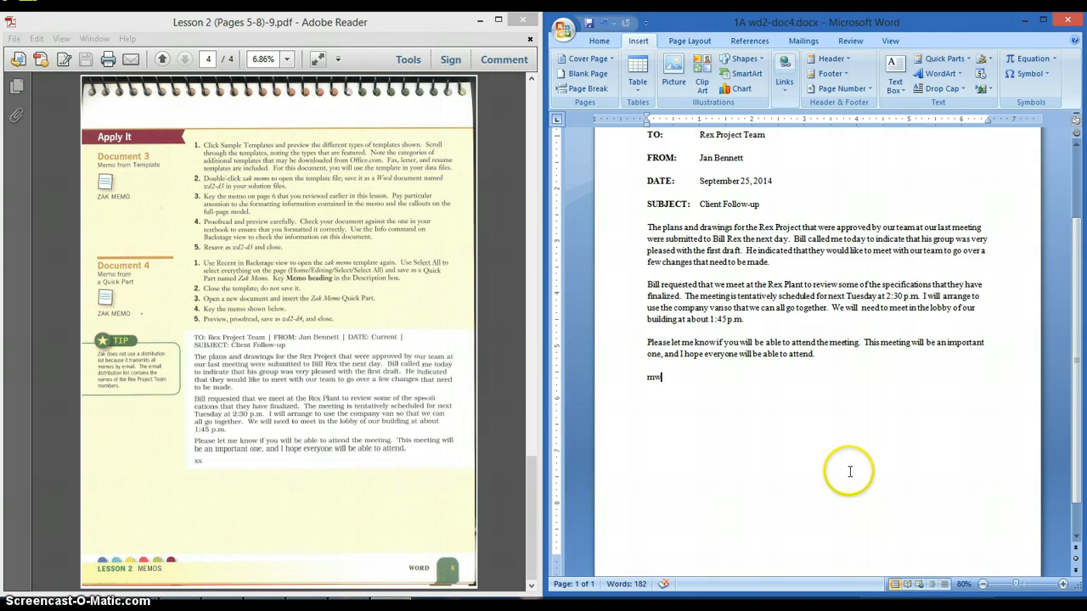
pyautogui.scroll(3, 850, 471)
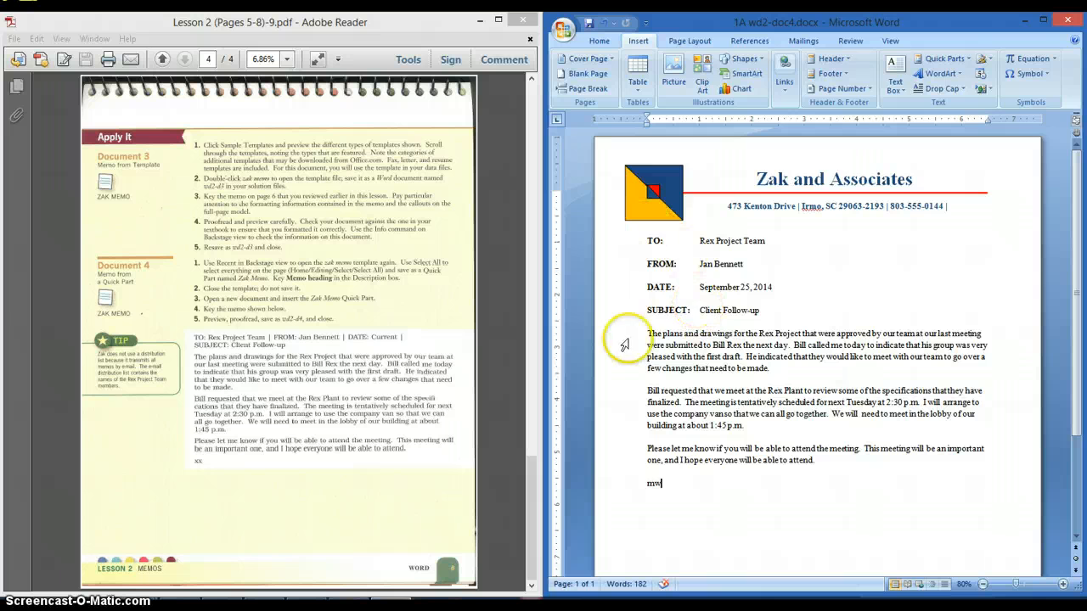
pyautogui.scroll(-3, 728, 569)
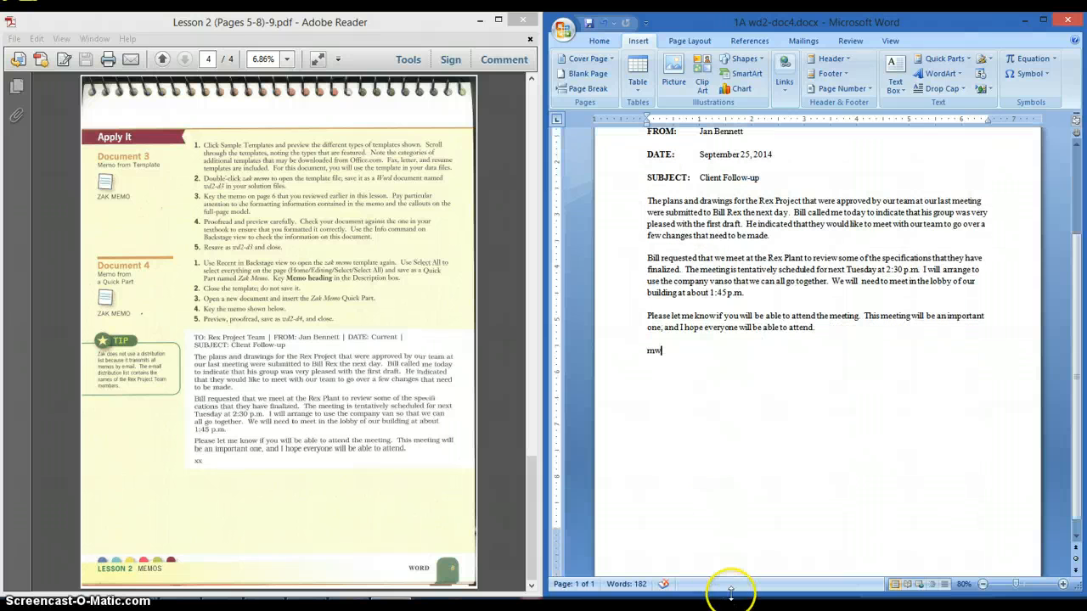
pyautogui.scroll(3, 728, 562)
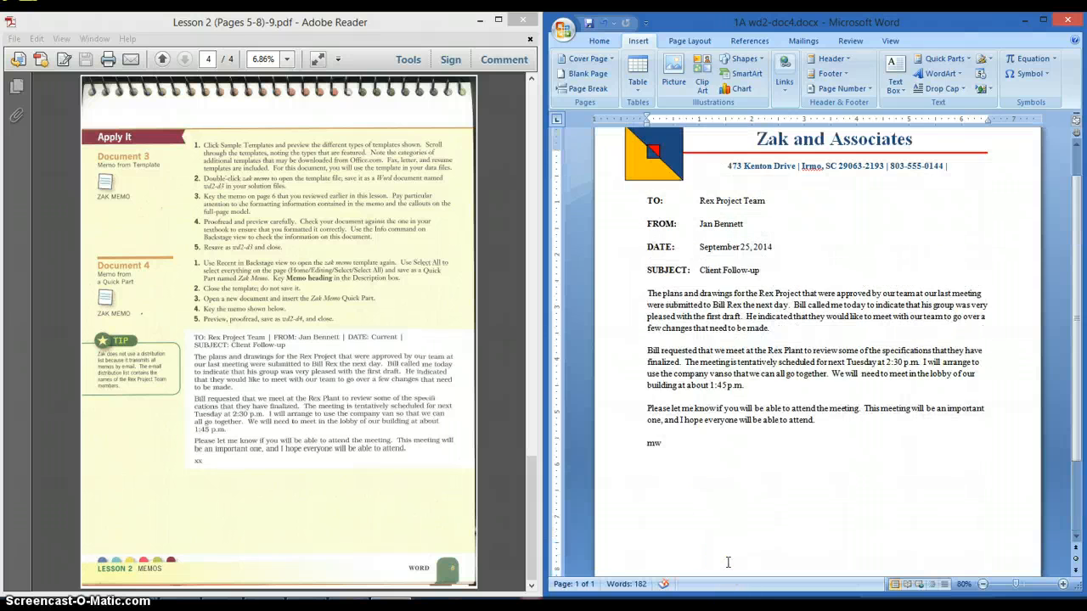
pyautogui.click(1043, 19)
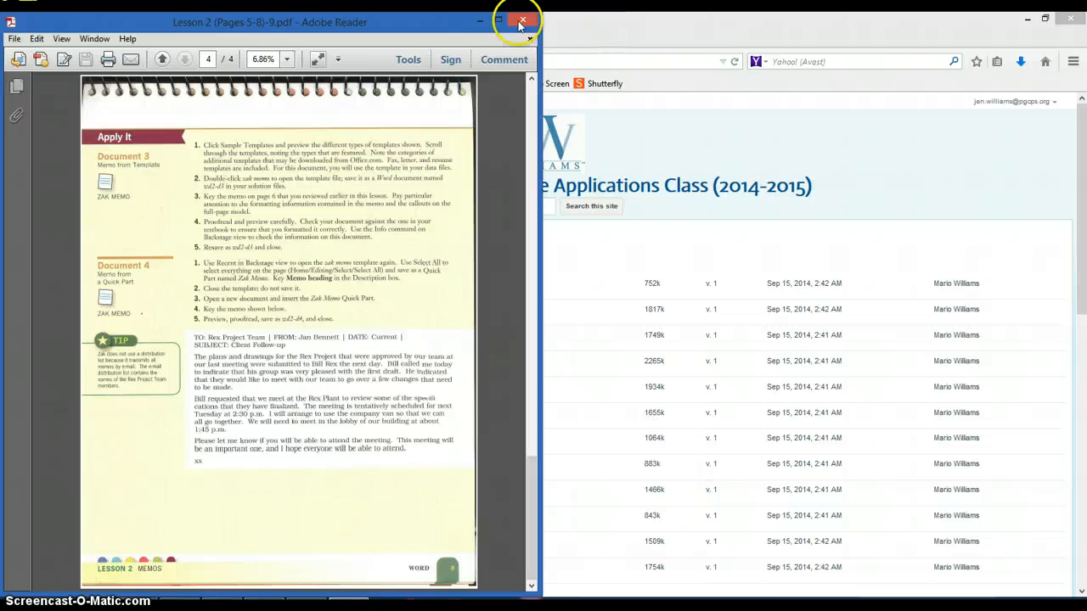
# Minimize the textbook PDF and the Module 1 Word folder, and open the Lesson 2 (Document 4 - Memo from a Quick Part) assignment in Google Classroom.
pyautogui.click(480, 19)
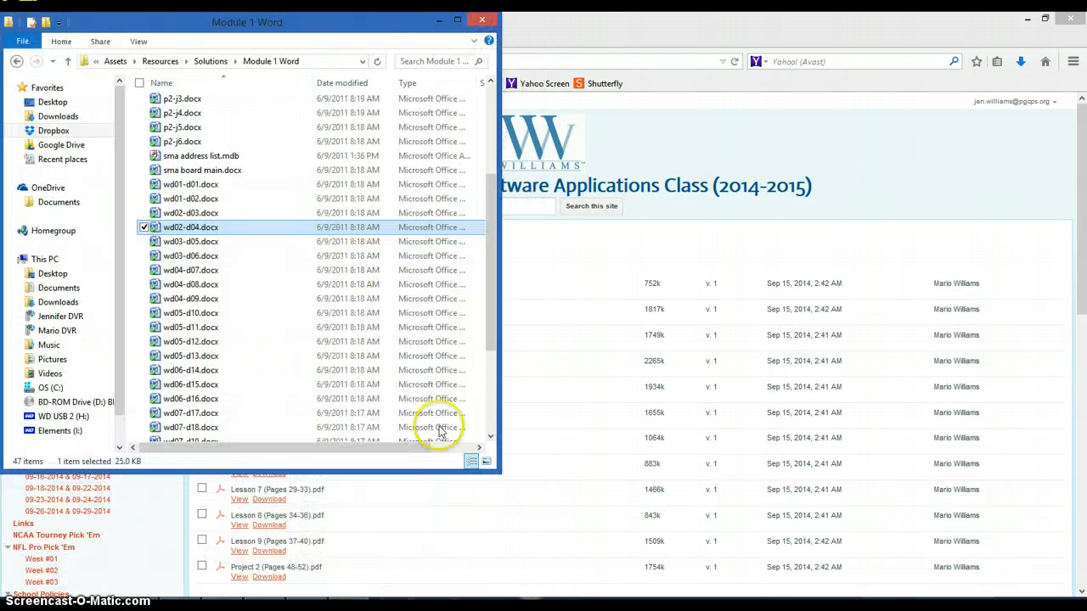
pyautogui.click(440, 22)
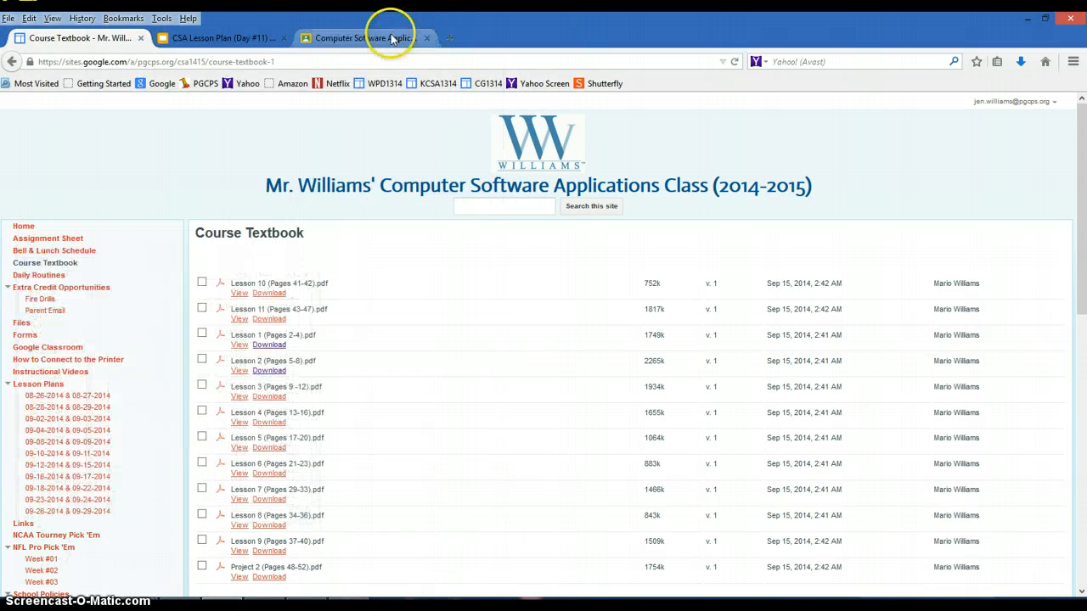
pyautogui.click(347, 39)
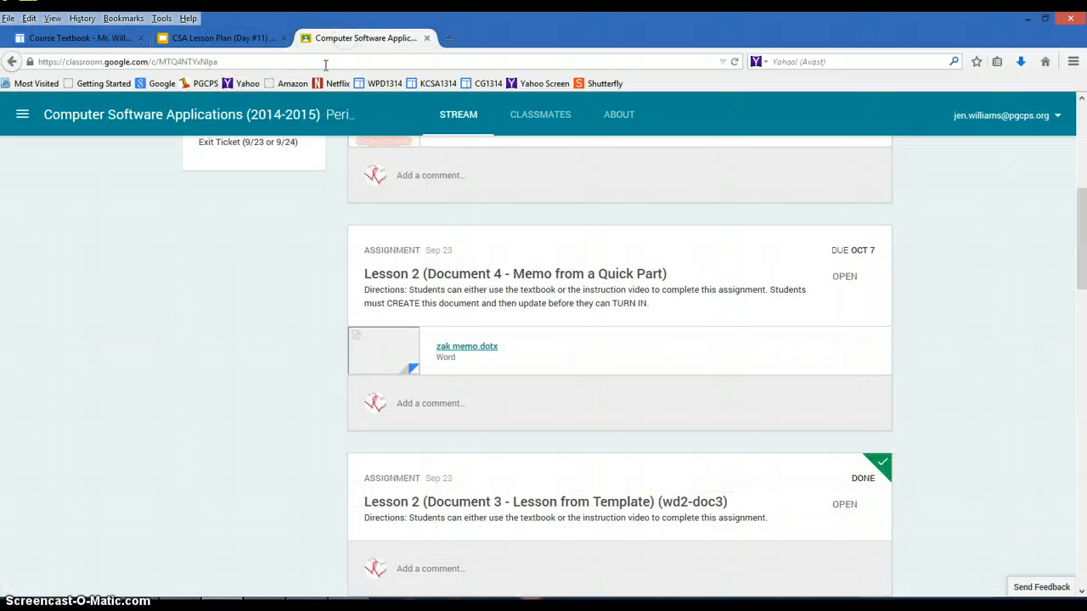
pyautogui.click(541, 277)
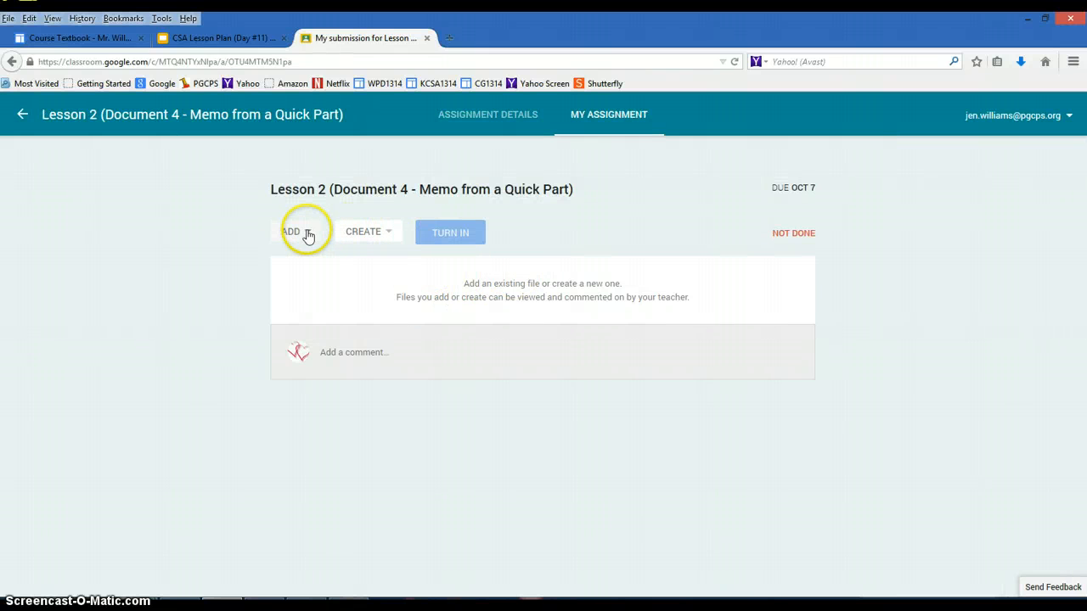
# Upload 1A wd2-doc4.docx from the OneDrive Documents folder to the assignment and turn it in without a private note.
pyautogui.click(306, 232)
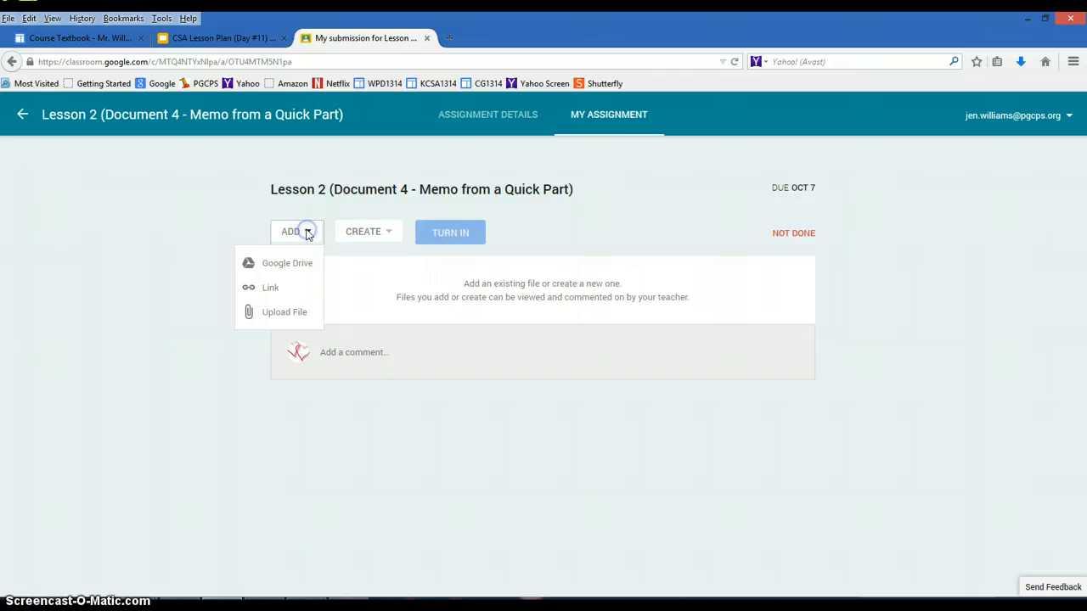
pyautogui.click(281, 313)
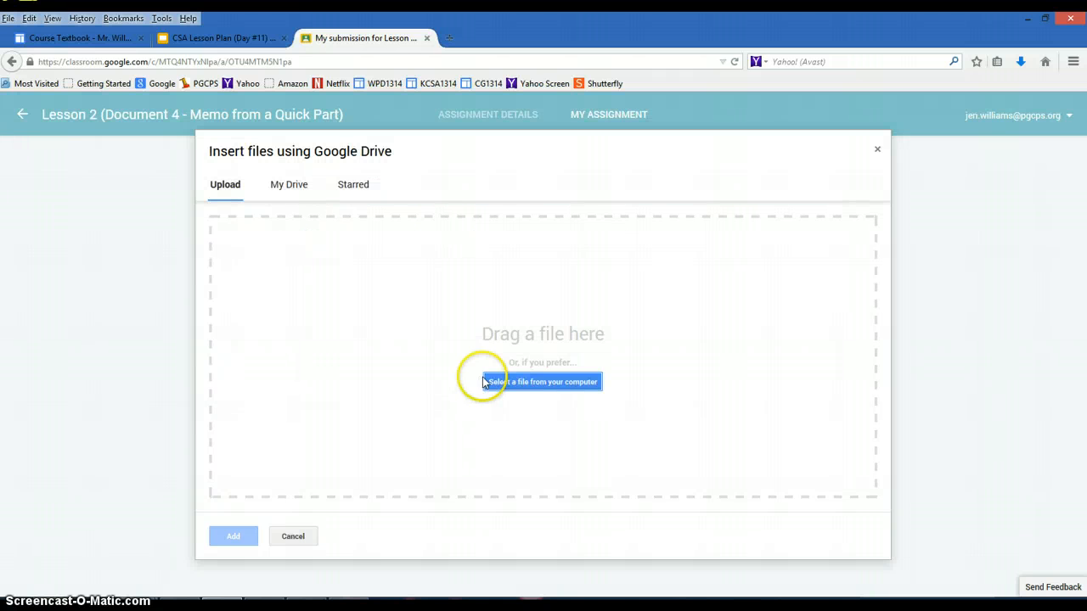
pyautogui.click(532, 384)
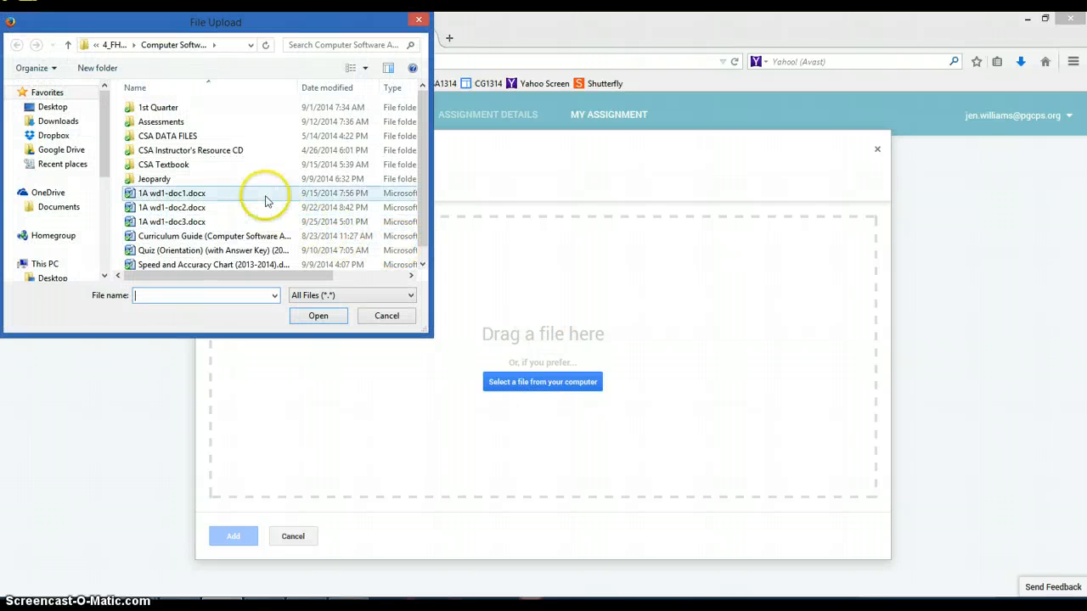
pyautogui.click(58, 209)
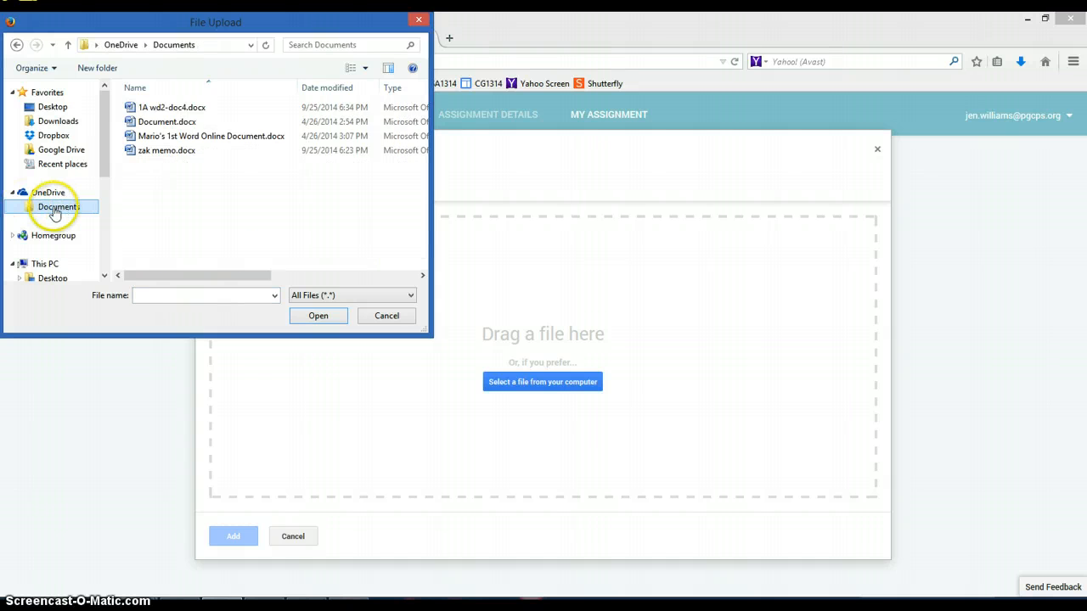
pyautogui.click(185, 109)
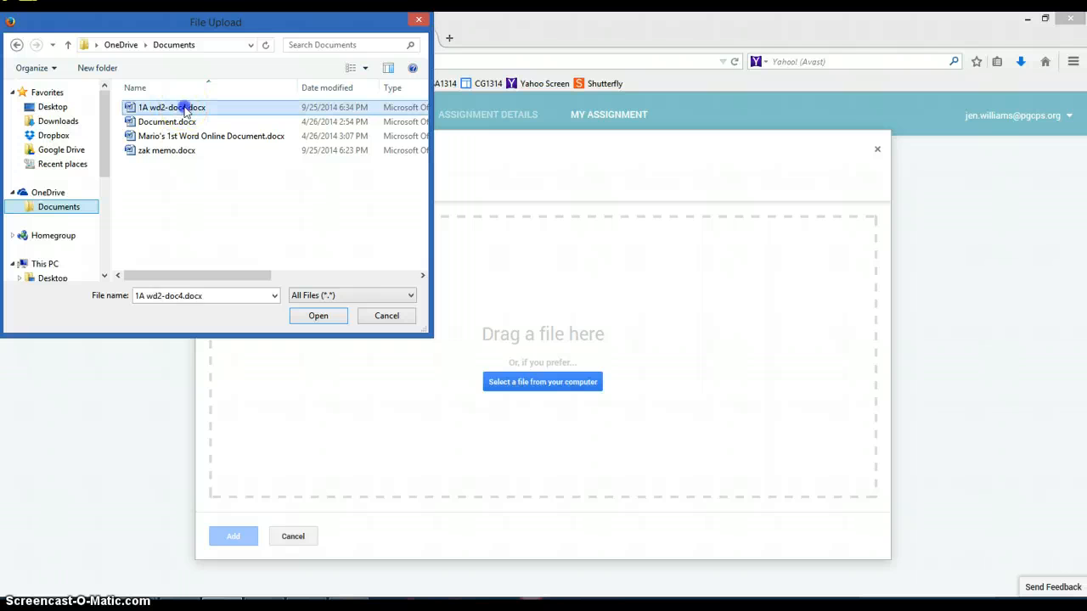
pyautogui.doubleClick(185, 108)
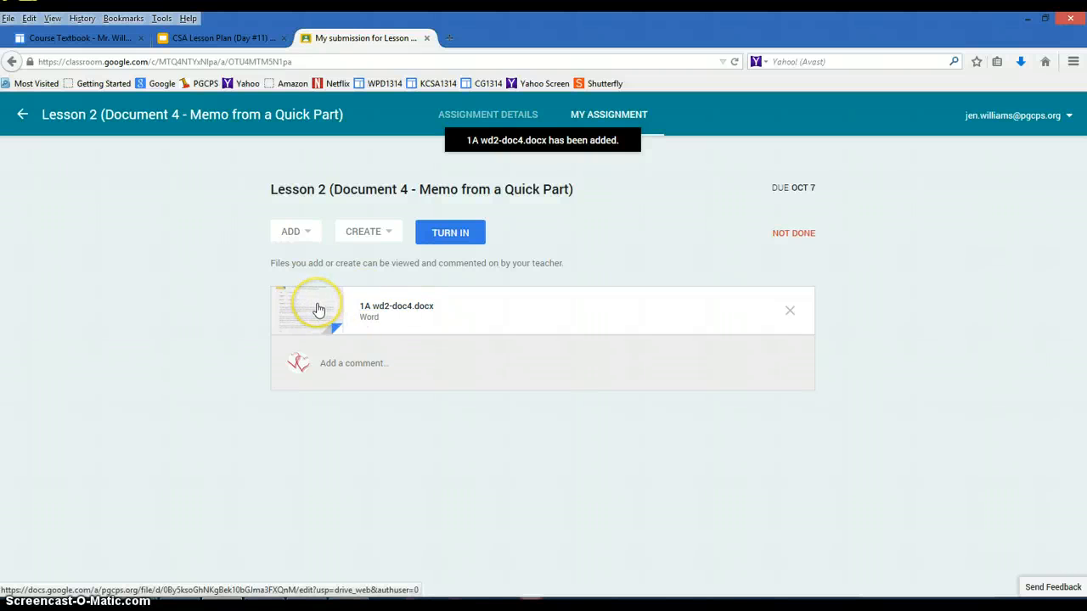
pyautogui.click(450, 235)
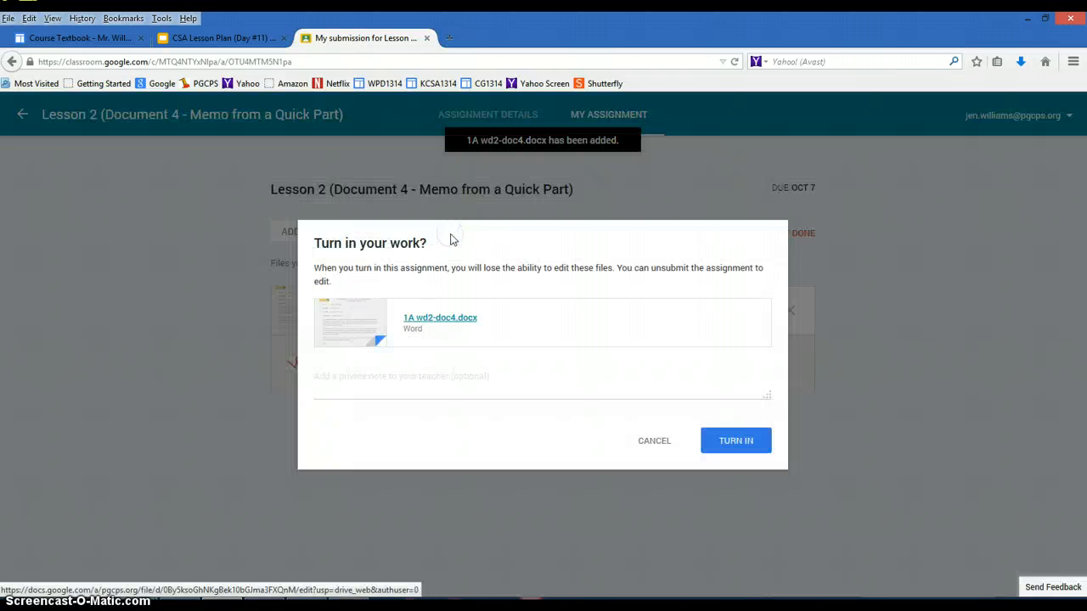
pyautogui.click(737, 445)
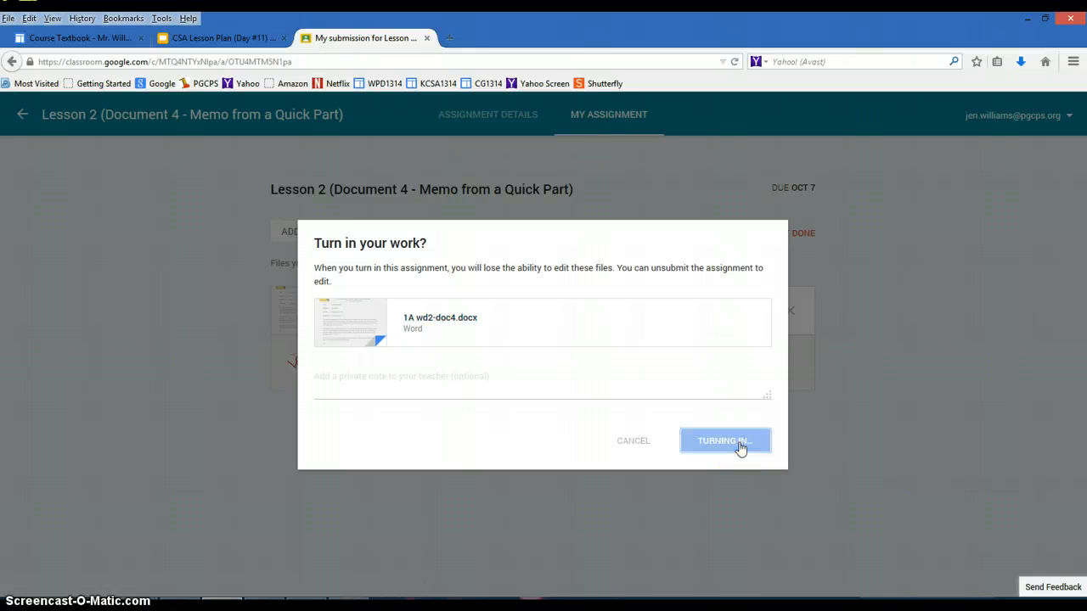